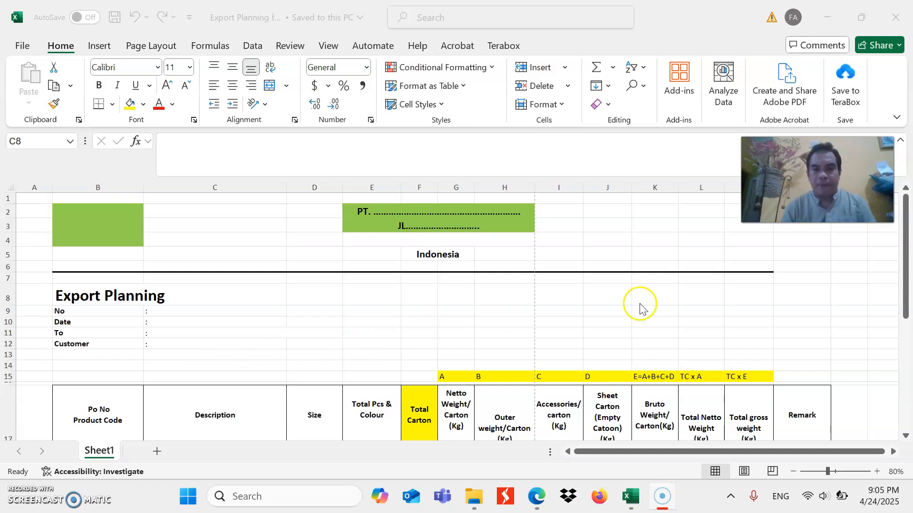
# Look over the Export Planning form from its header fields down to the item table and its total row
pyautogui.click(904, 245)
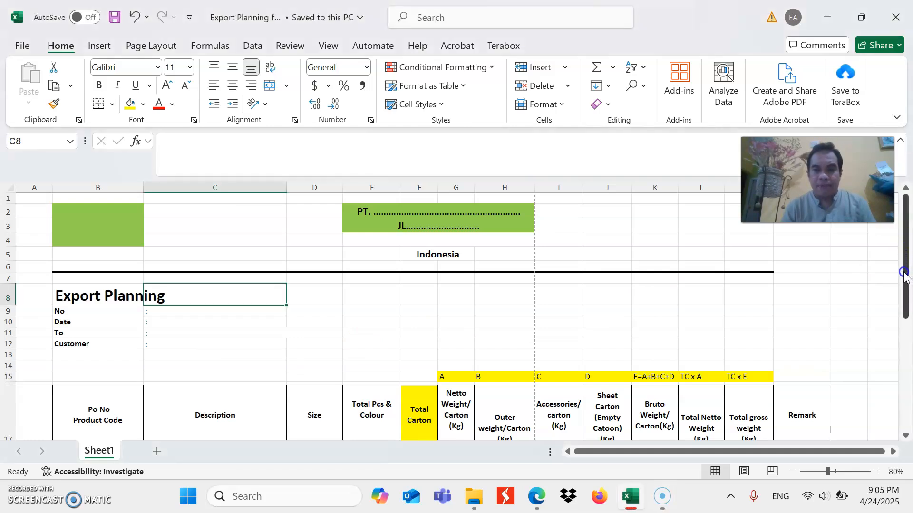
pyautogui.press('Down')
pyautogui.press('Down')
pyautogui.press('Down')
pyautogui.press('Down')
pyautogui.press('Down')
pyautogui.press('Down')
pyautogui.press('Down')
pyautogui.press('Down')
pyautogui.press('Down')
pyautogui.press('Down')
pyautogui.press('Down')
pyautogui.press('Down')
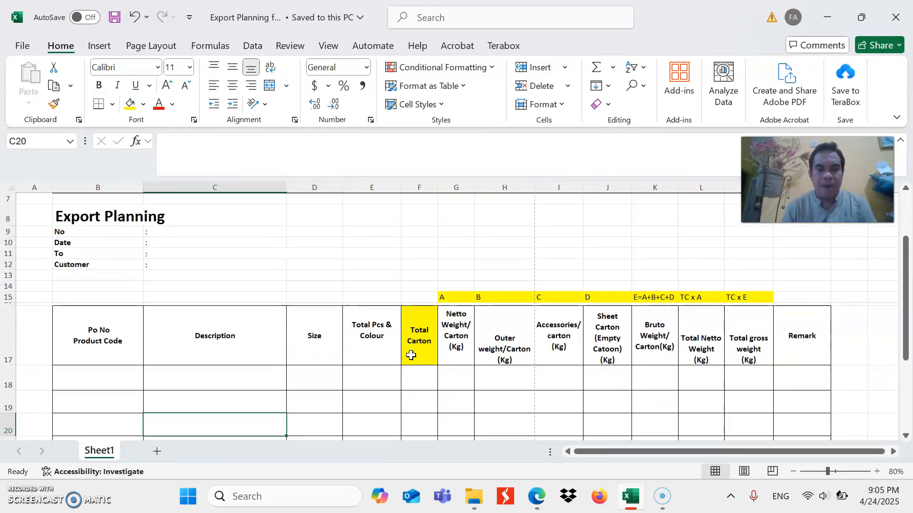
pyautogui.press('Down')
pyautogui.press('Up')
pyautogui.press('Up')
pyautogui.press('Up')
pyautogui.press('Up')
pyautogui.press('Up')
pyautogui.press('Up')
pyautogui.press('Up')
pyautogui.press('Up')
pyautogui.press('Down')
pyautogui.press('Down')
pyautogui.press('Down')
pyautogui.press('Down')
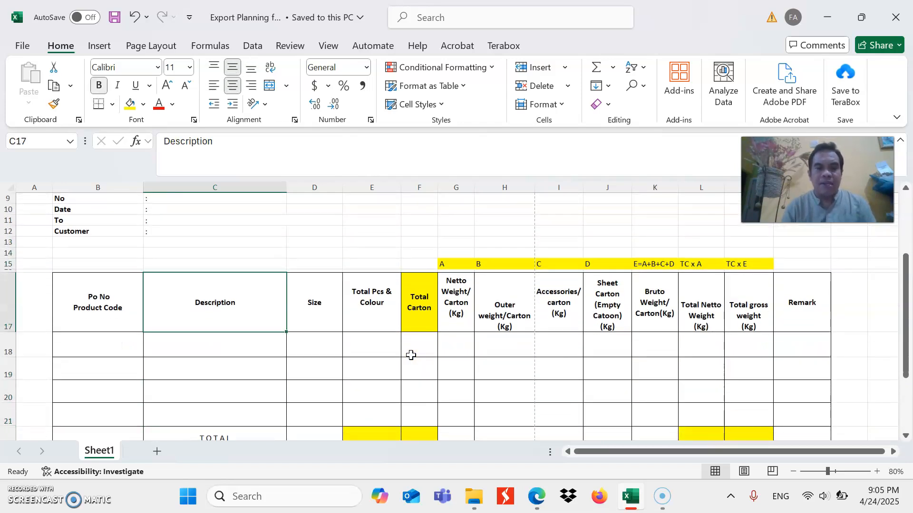
# Examine the Po No / Product Code column heading and the first entry cell beneath it
pyautogui.press('Left')
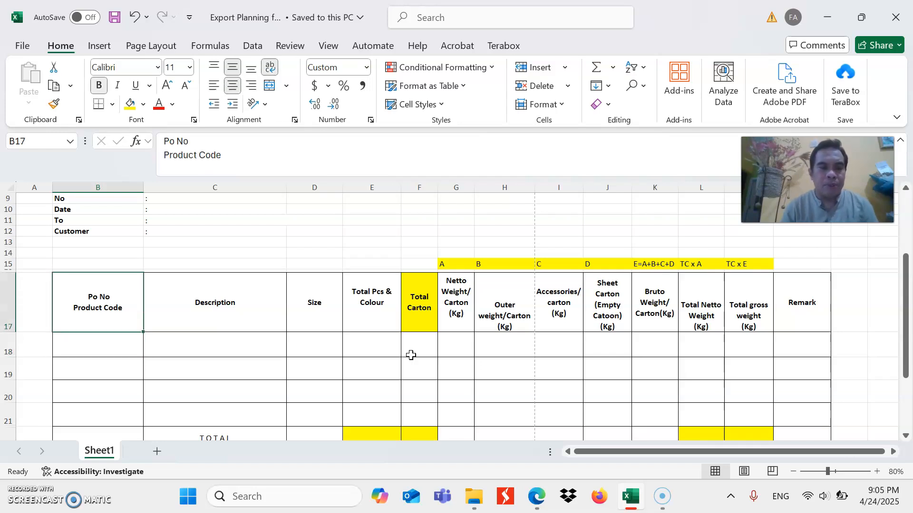
pyautogui.press('Down')
pyautogui.press('Down')
pyautogui.press('Up')
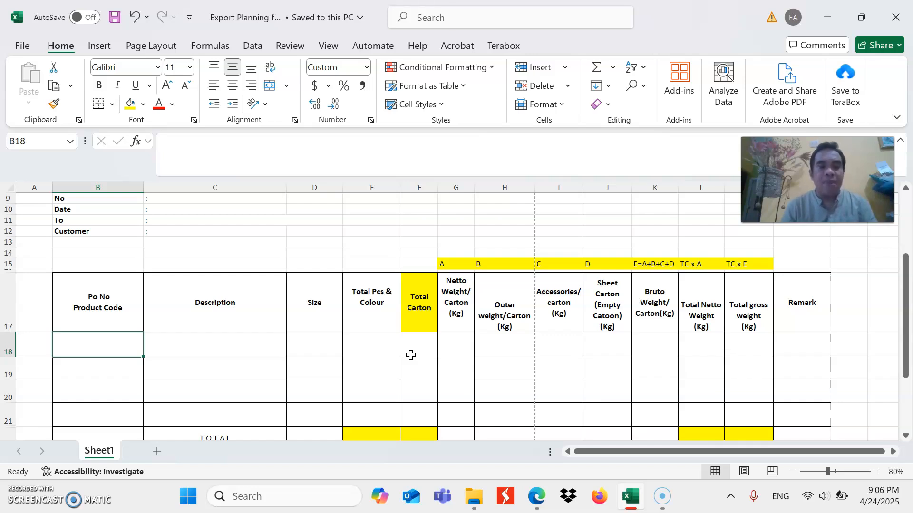
pyautogui.press('Up')
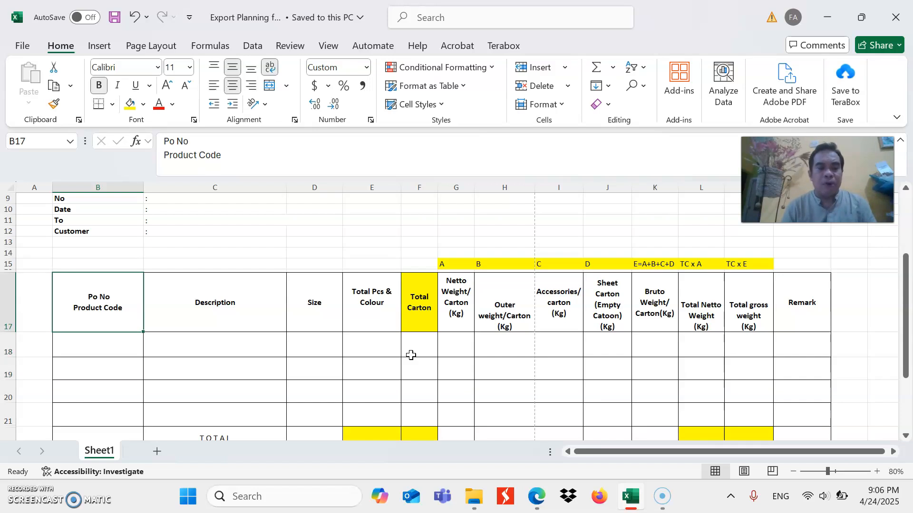
pyautogui.press('Down')
pyautogui.press('Up')
pyautogui.press('Down')
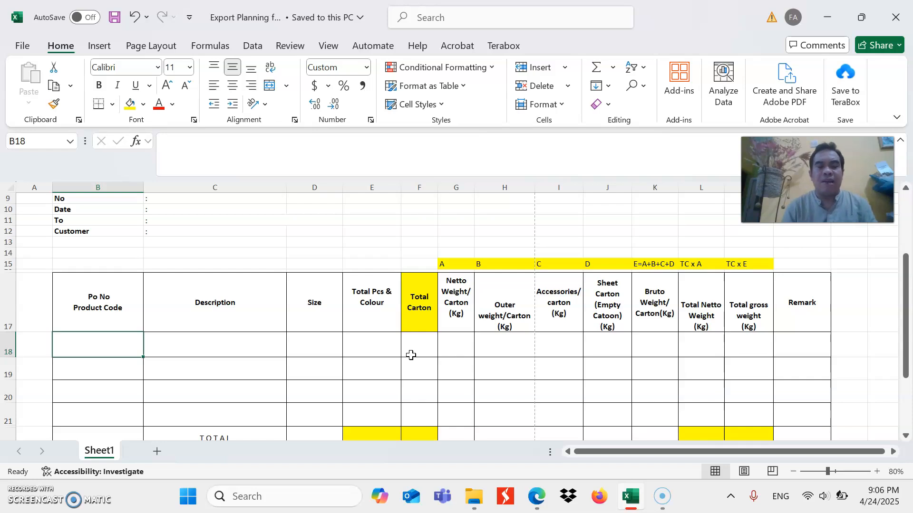
# Review the Description, Size and Total Pcs & Colour columns in the item rows of the table
pyautogui.press('Tab')
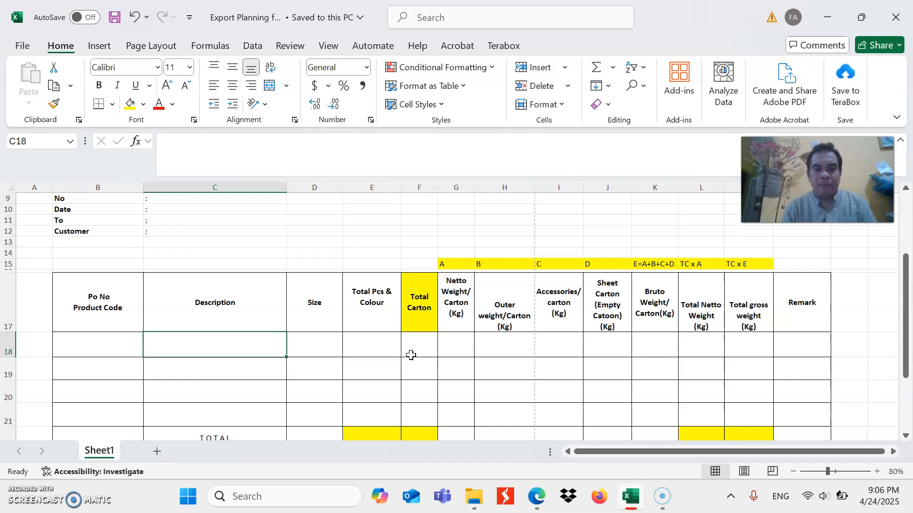
pyautogui.press('Tab')
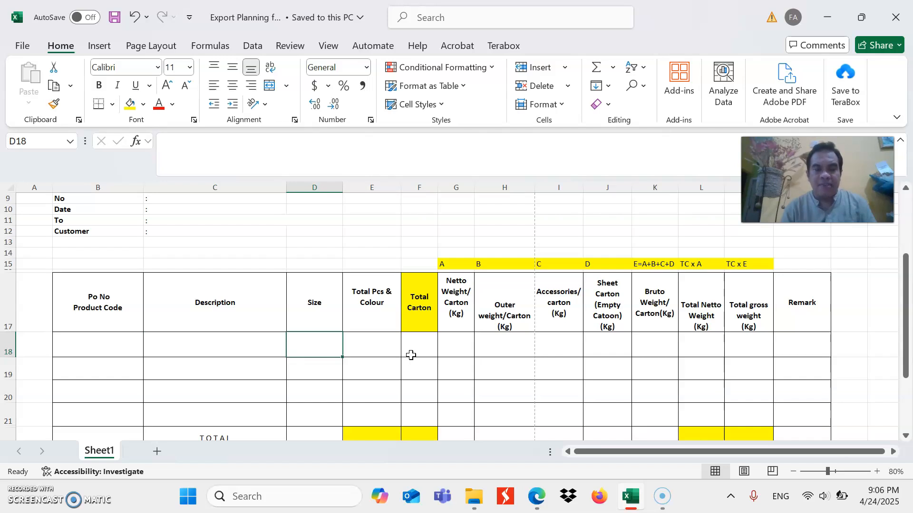
pyautogui.press('Down')
pyautogui.press('Down')
pyautogui.press('Down')
pyautogui.press('Down')
pyautogui.press('Up')
pyautogui.press('Up')
pyautogui.press('Up')
pyautogui.press('Up')
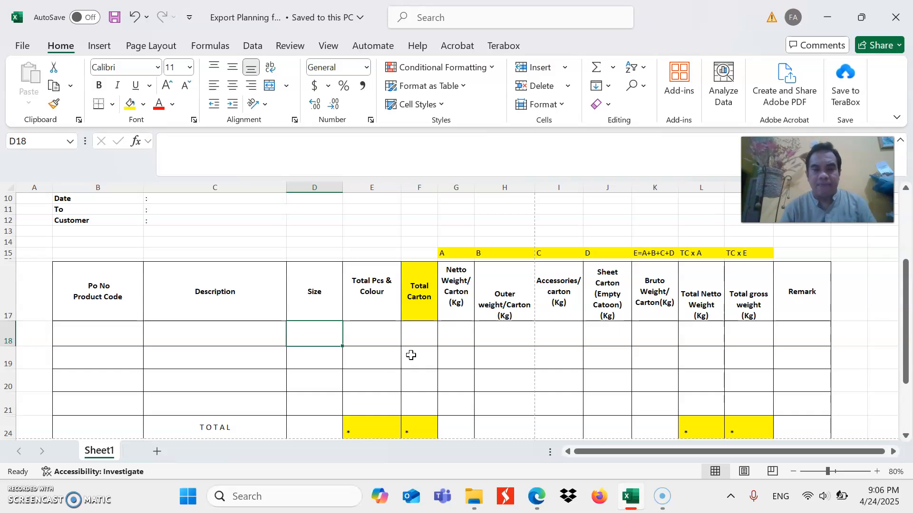
pyautogui.press('Right')
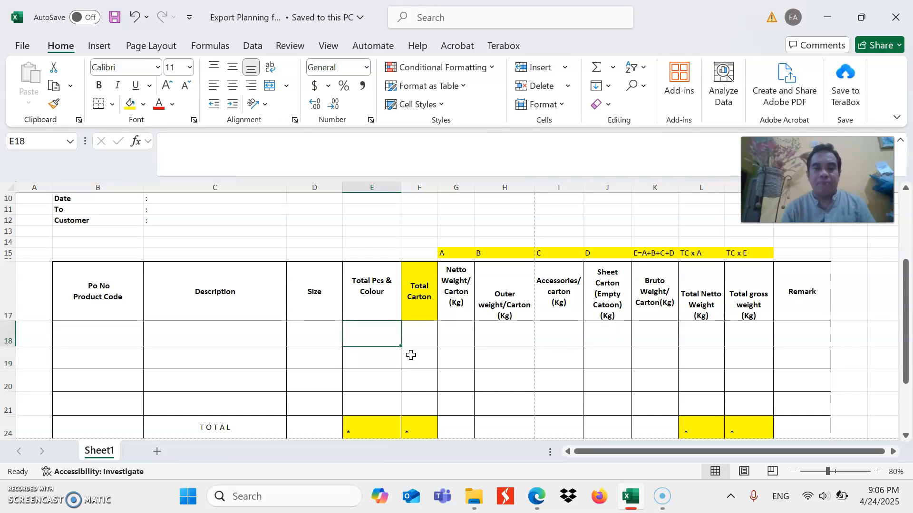
# Examine the Total Carton column heading and its first entry cell
pyautogui.press('Right')
pyautogui.press('Up')
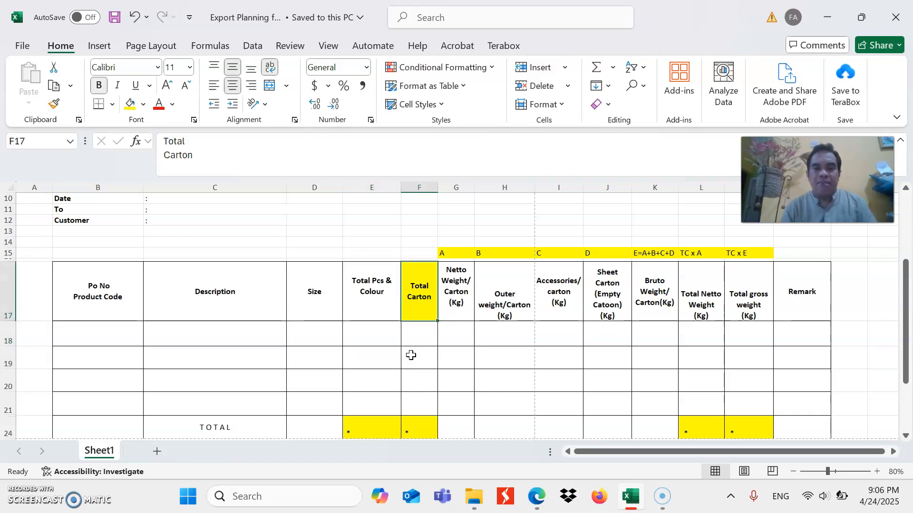
pyautogui.press('Down')
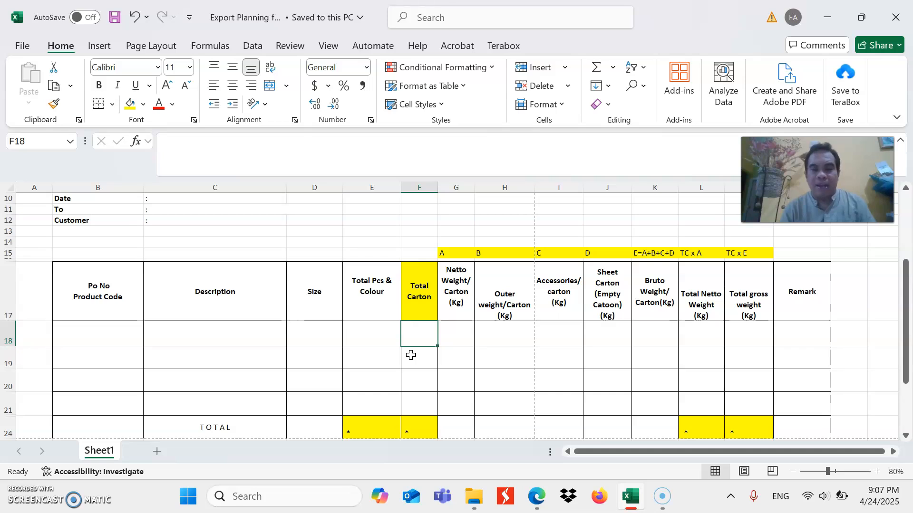
pyautogui.press('Up')
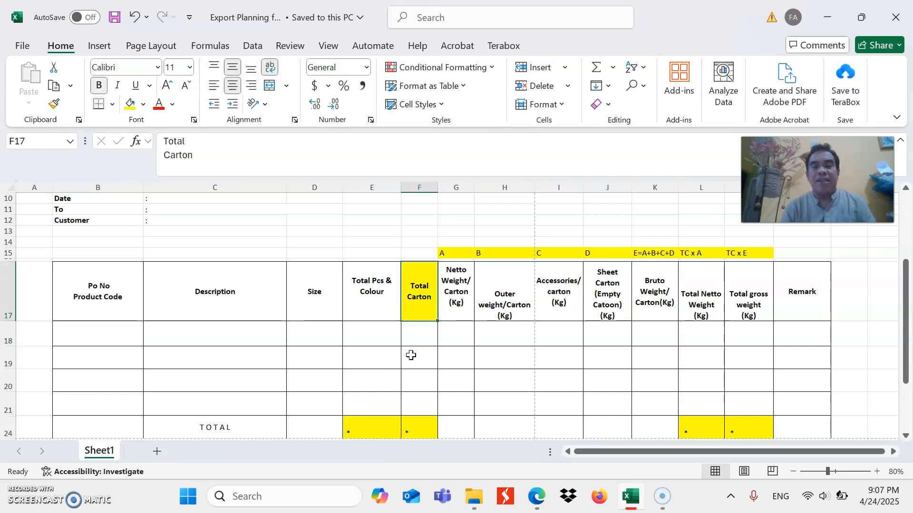
pyautogui.press('Down')
pyautogui.press('Up')
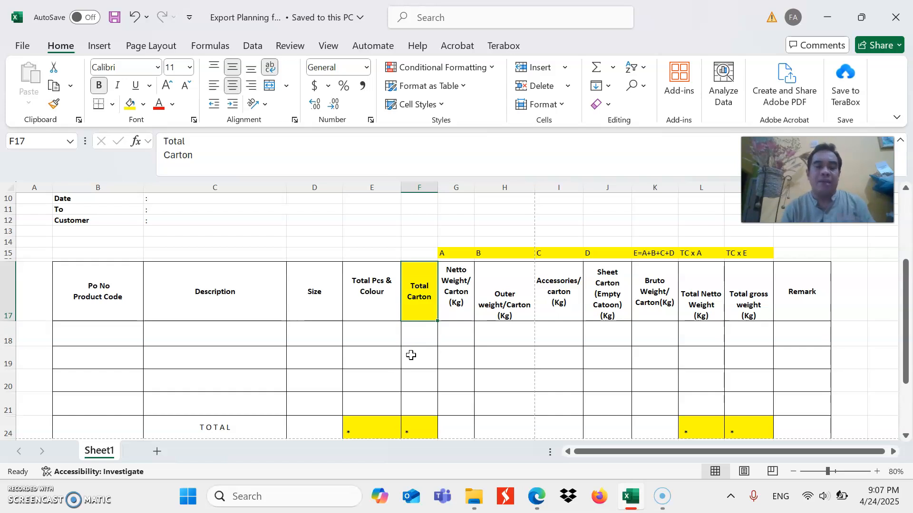
pyautogui.press('Down')
pyautogui.press('Up')
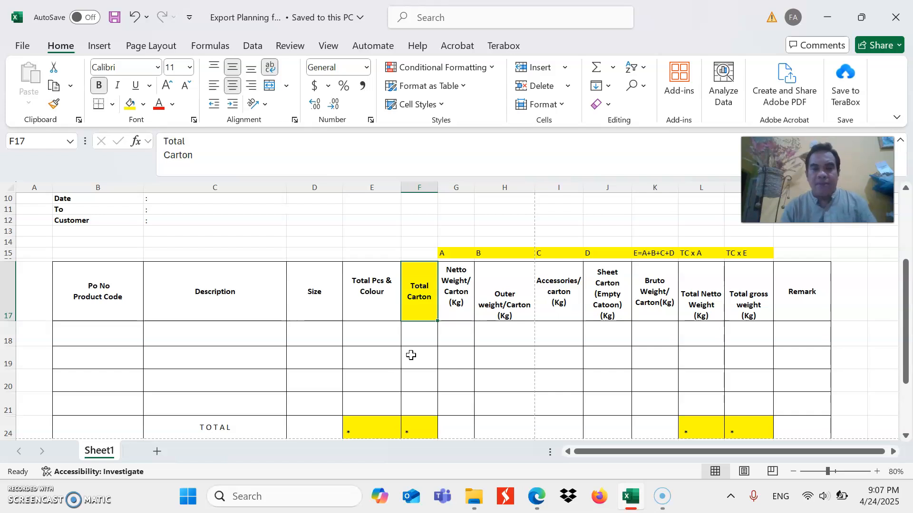
# Review the per-carton Netto Weight, Outer weight and Accessories columns and their first entry cells
pyautogui.press('Right')
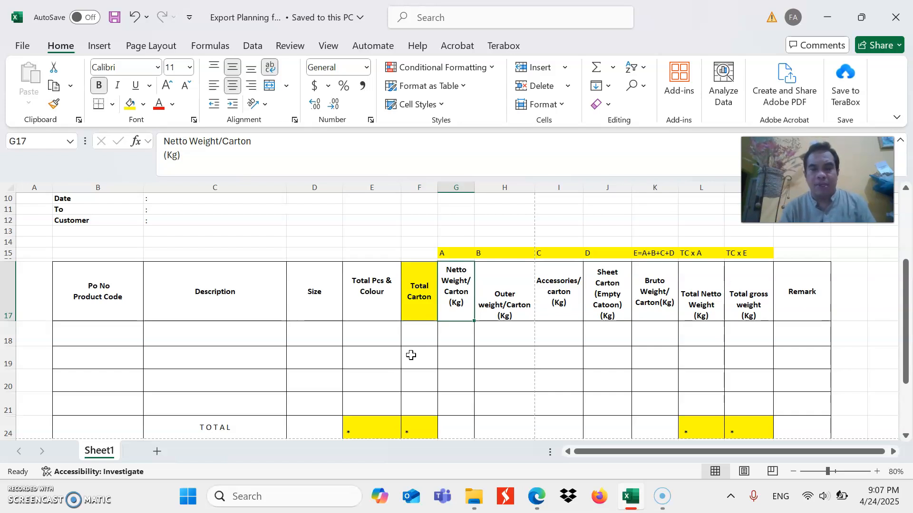
pyautogui.press('Down')
pyautogui.press('Up')
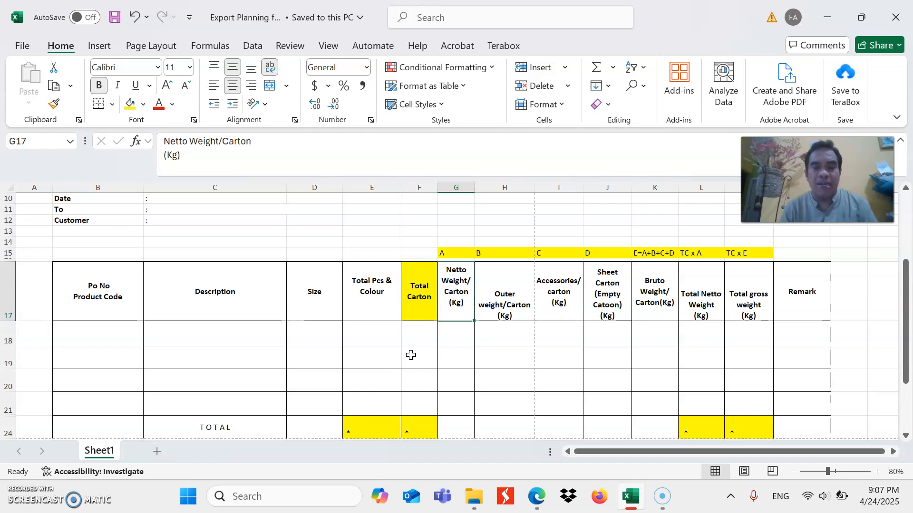
pyautogui.press('Down')
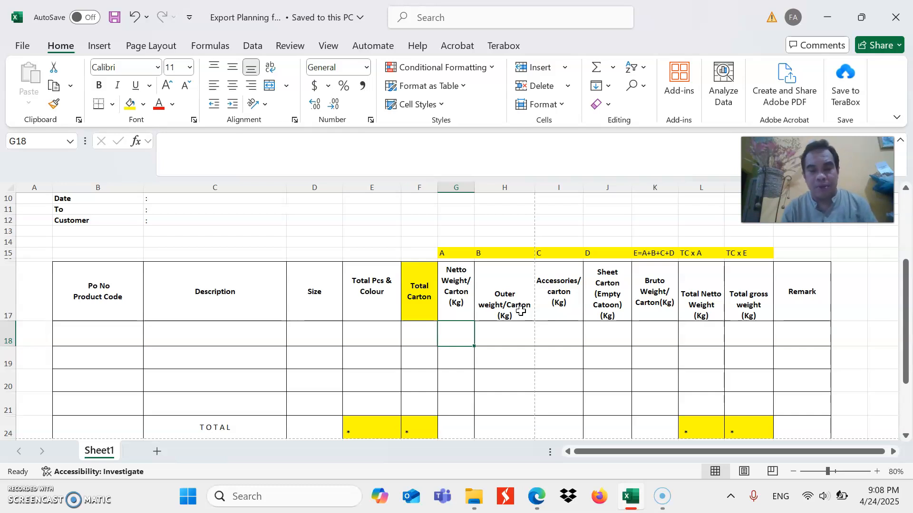
pyautogui.click(514, 334)
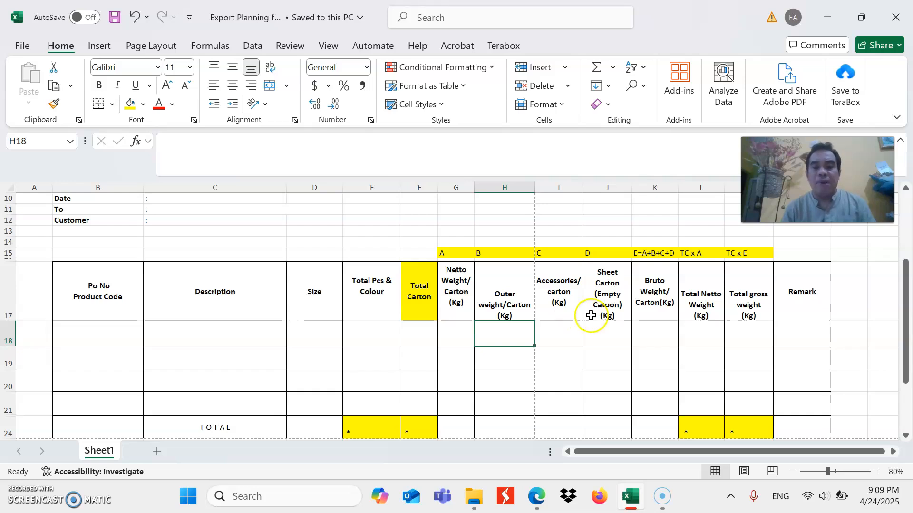
pyautogui.click(578, 303)
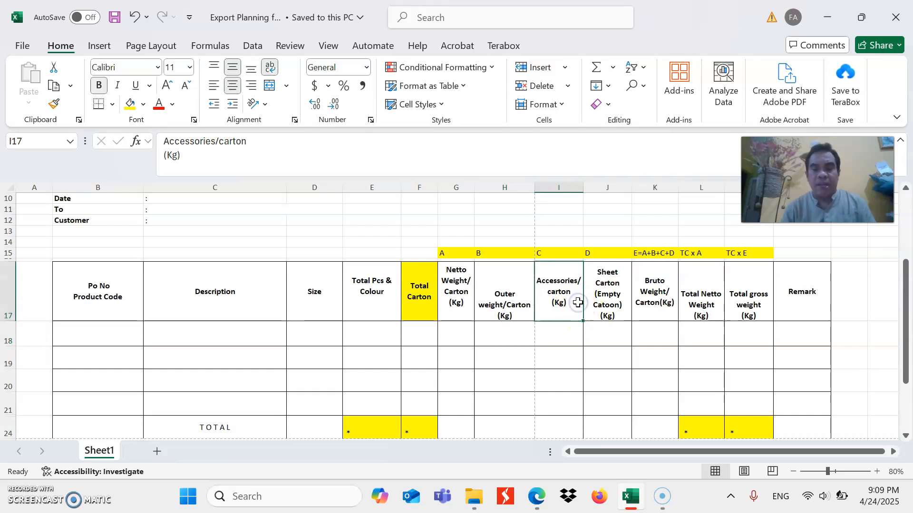
pyautogui.press('Down')
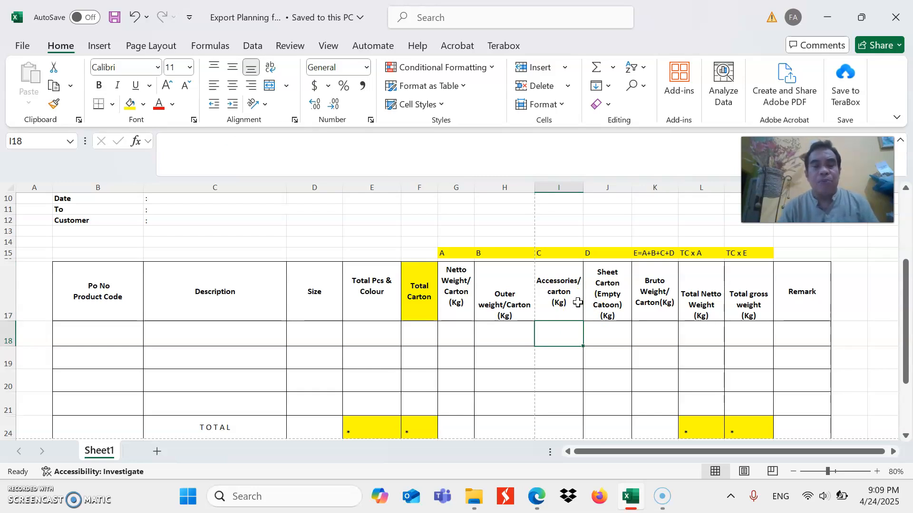
# In the first item row, set Total Carton to 1 and Netto Weight/Carton to 20 kg
pyautogui.press('Left')
pyautogui.press('Left')
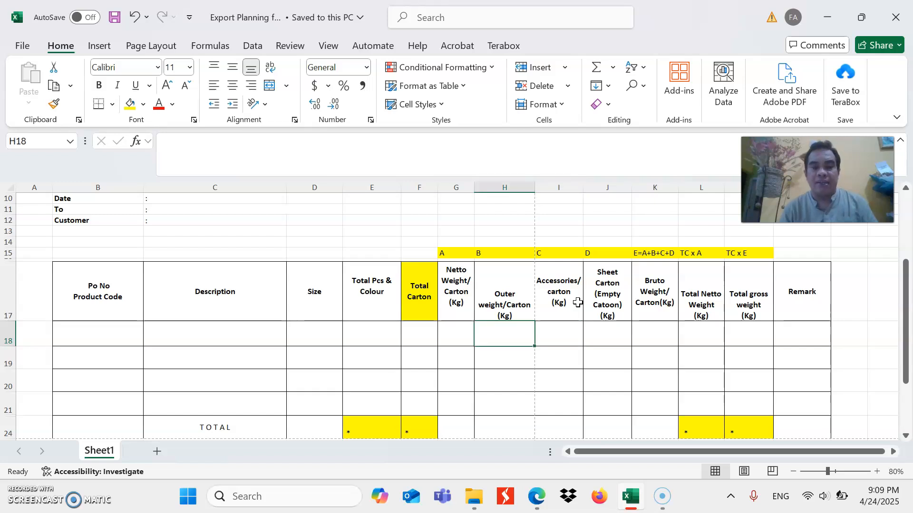
pyautogui.press('Left')
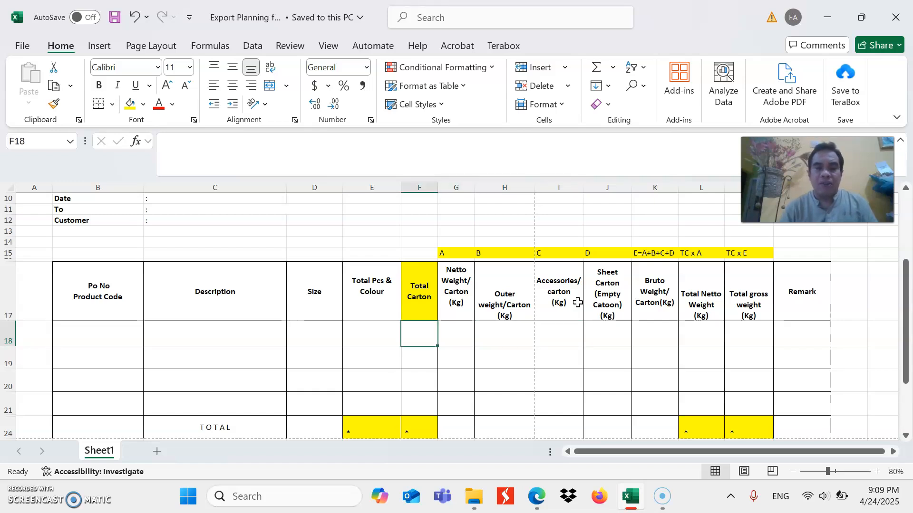
pyautogui.write('1')
pyautogui.press('Right')
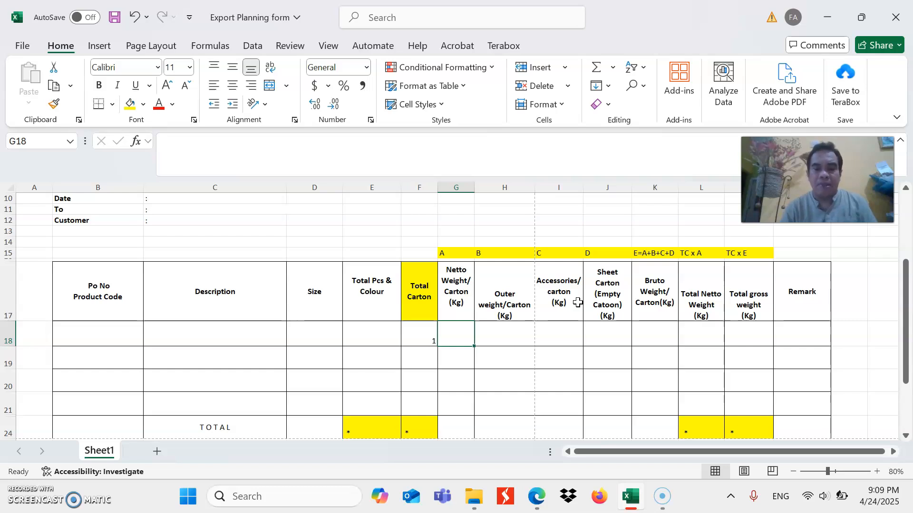
pyautogui.write('2')
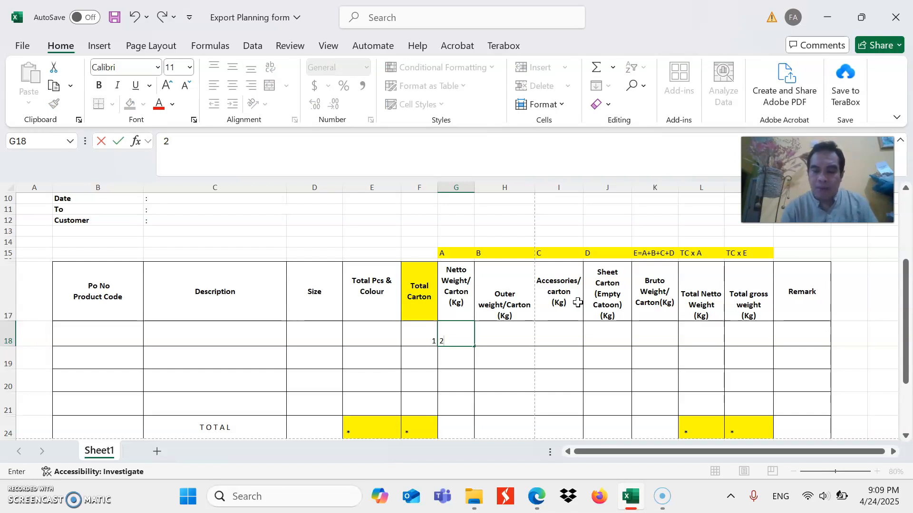
pyautogui.write('0')
pyautogui.press('Tab')
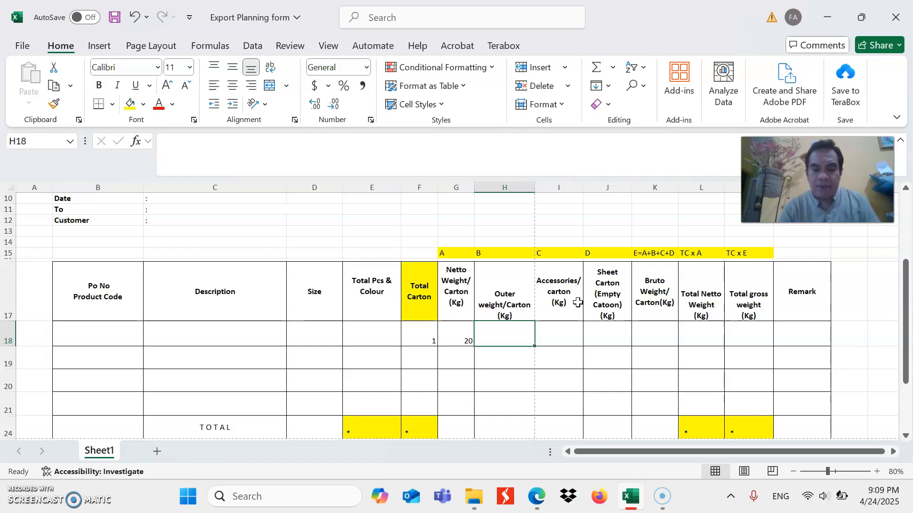
# Enter 0,1 as the Outer weight/Carton in the first item row and apply the comma number style to that cell
pyautogui.write('0,1')
pyautogui.press('Tab')
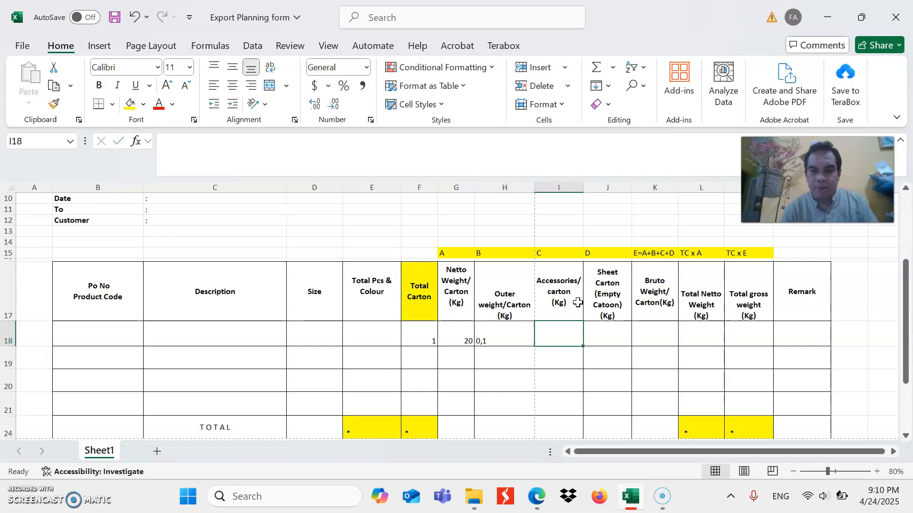
pyautogui.press('Left')
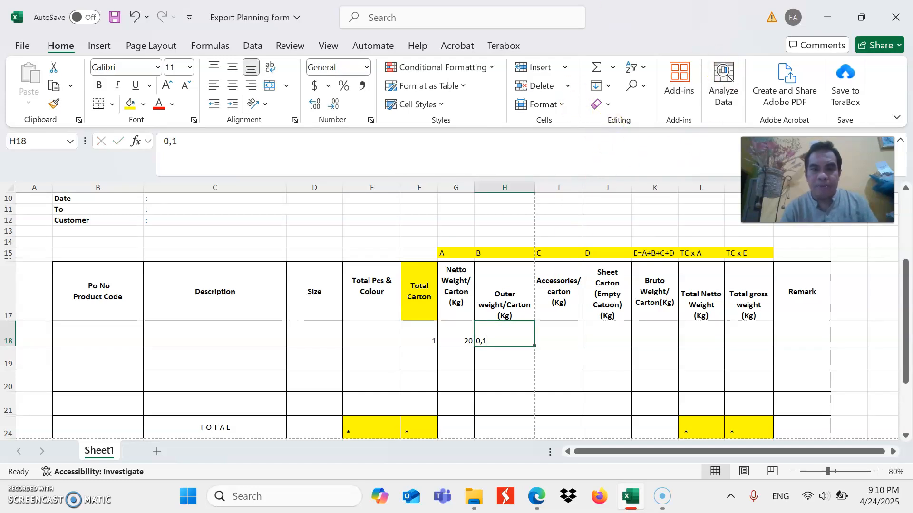
pyautogui.click(363, 87)
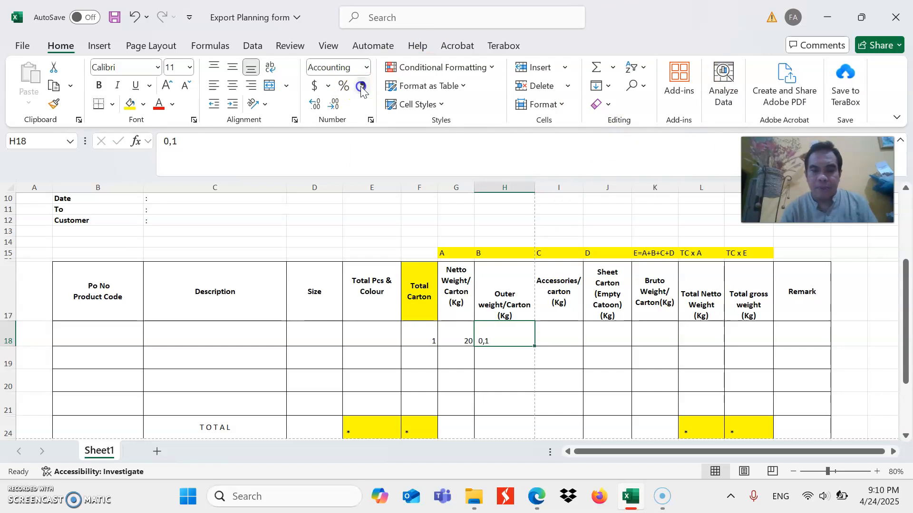
pyautogui.press('Right')
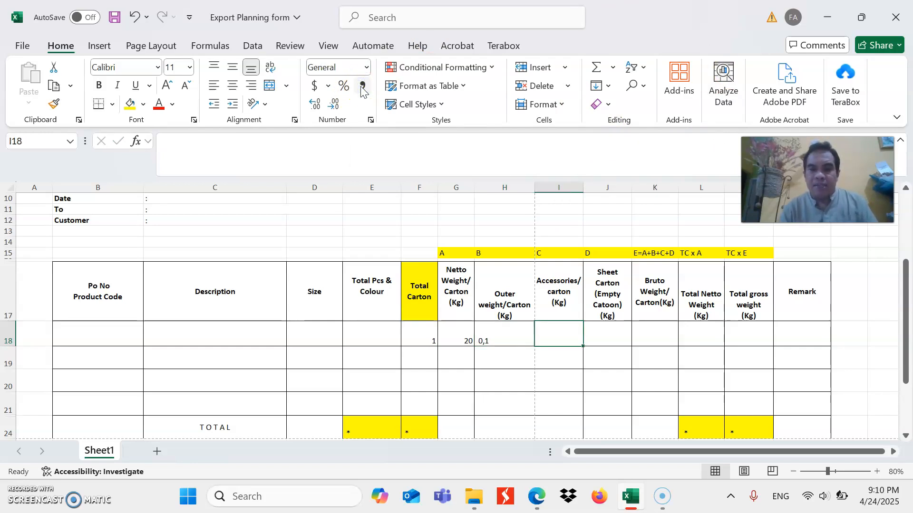
pyautogui.press('Left')
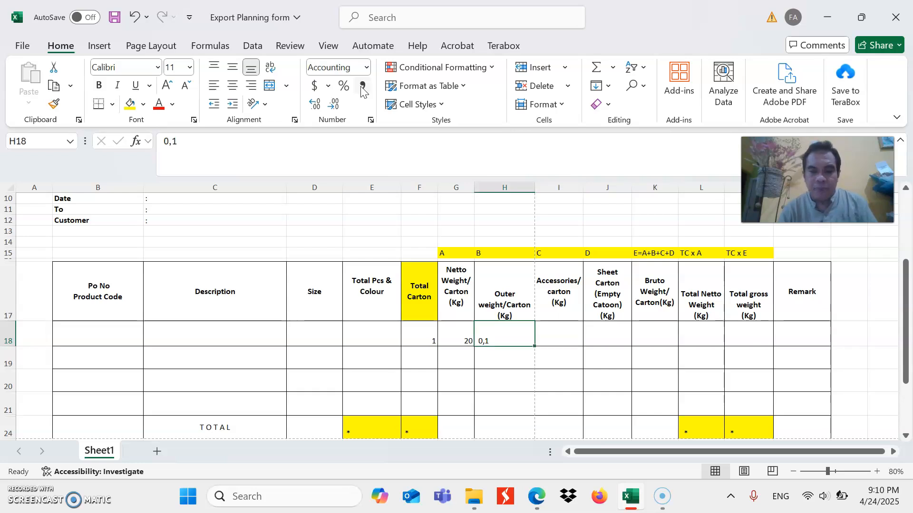
# Leave Accessories/carton blank in the first item row and enter 0,3 as the Sheet Carton (Empty) weight
pyautogui.press('Right')
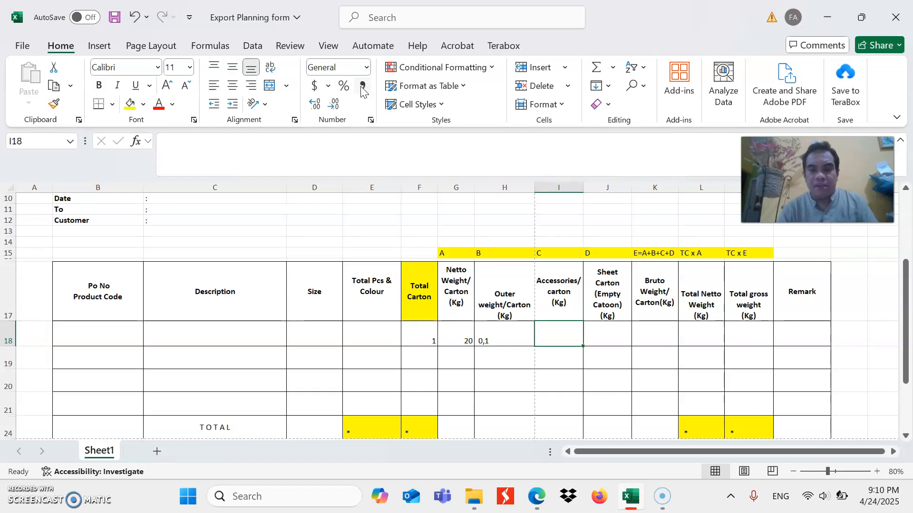
pyautogui.press('Right')
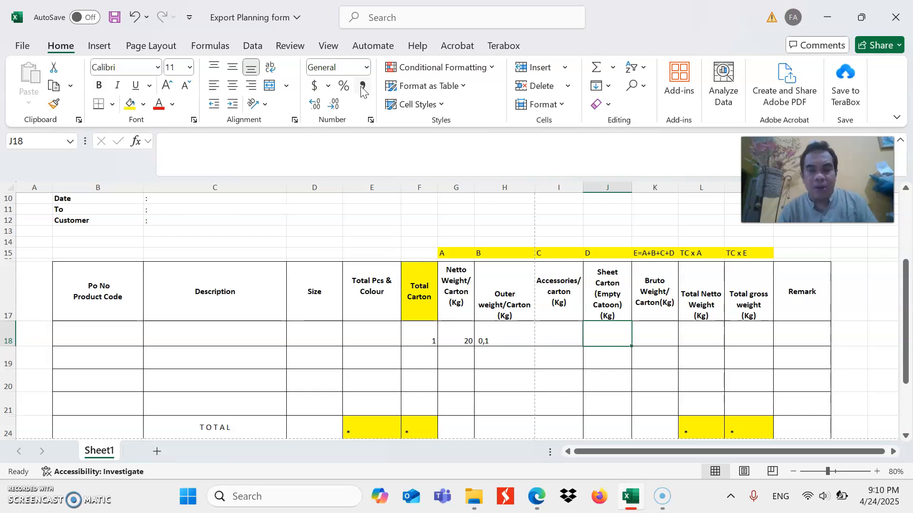
pyautogui.write('0')
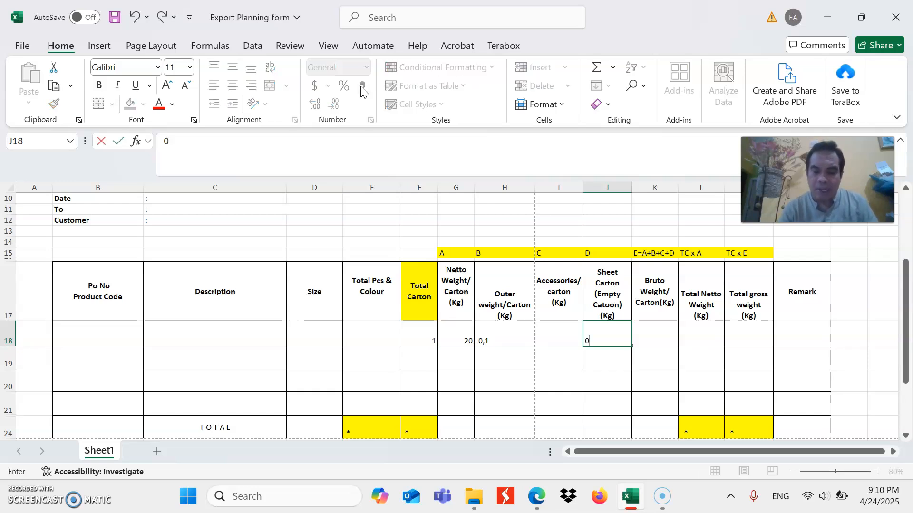
pyautogui.write(',3')
pyautogui.press('Tab')
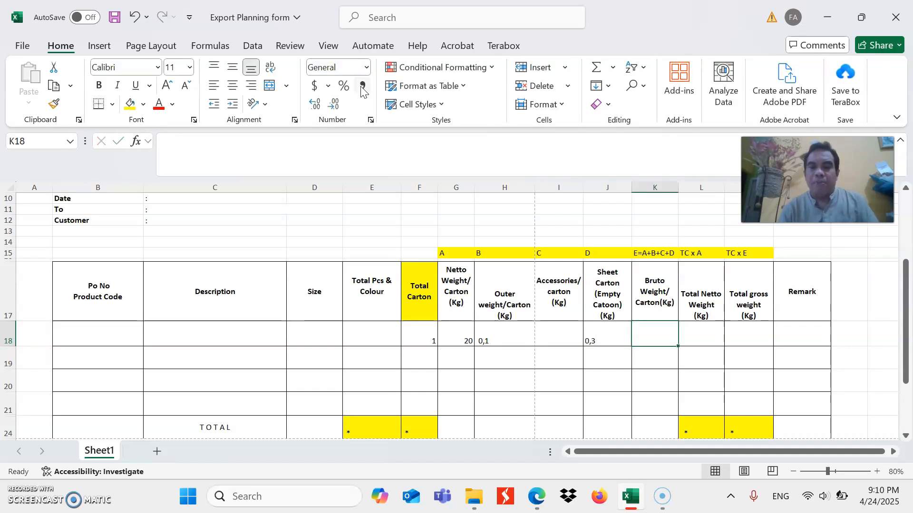
# Examine the Bruto Weight/Carton heading, its first entry cell and the first item row's component weights
pyautogui.press('Up')
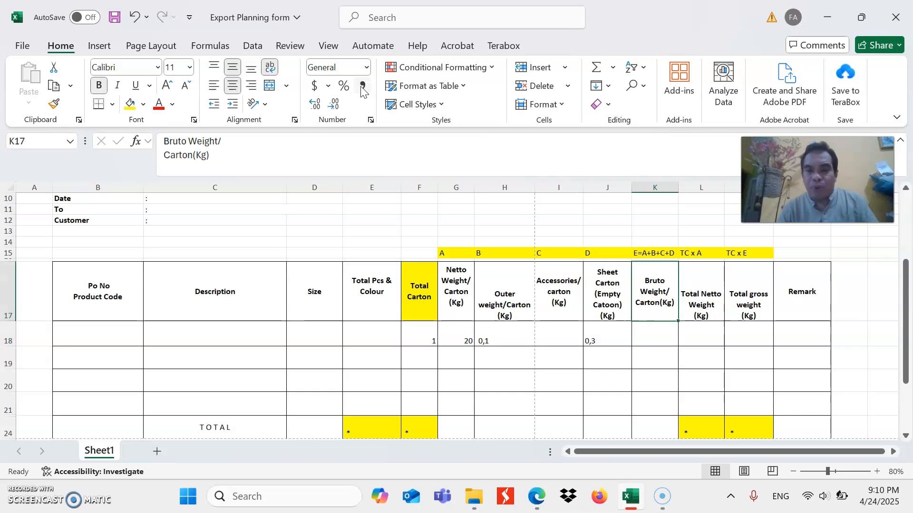
pyautogui.press('Down')
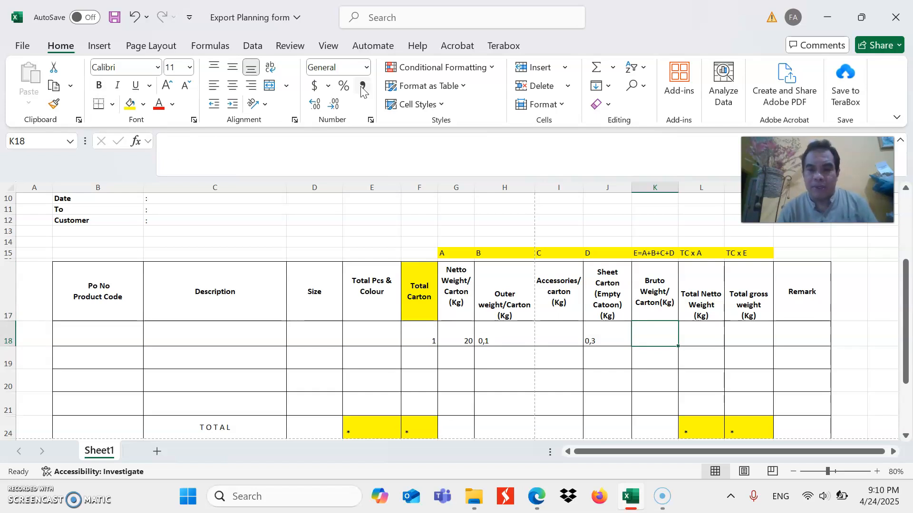
pyautogui.press('Up')
pyautogui.press('Down')
pyautogui.press('Up')
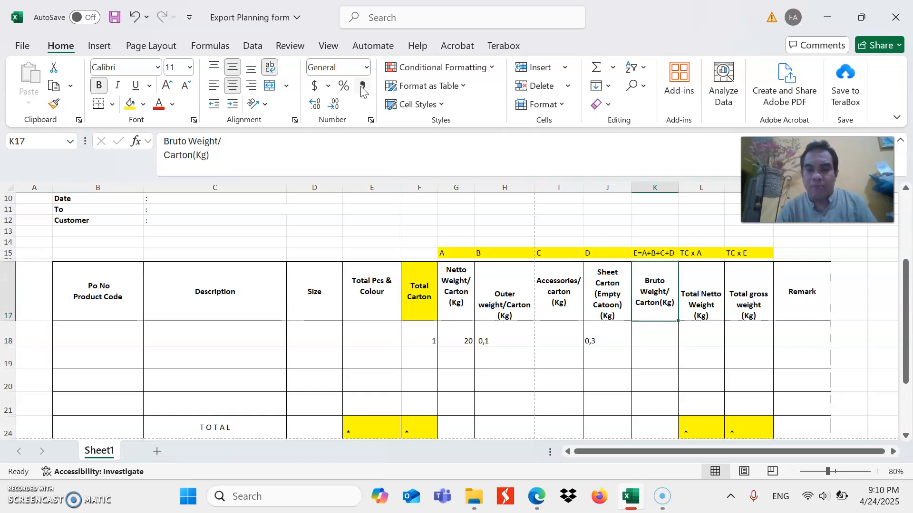
pyautogui.press('Down')
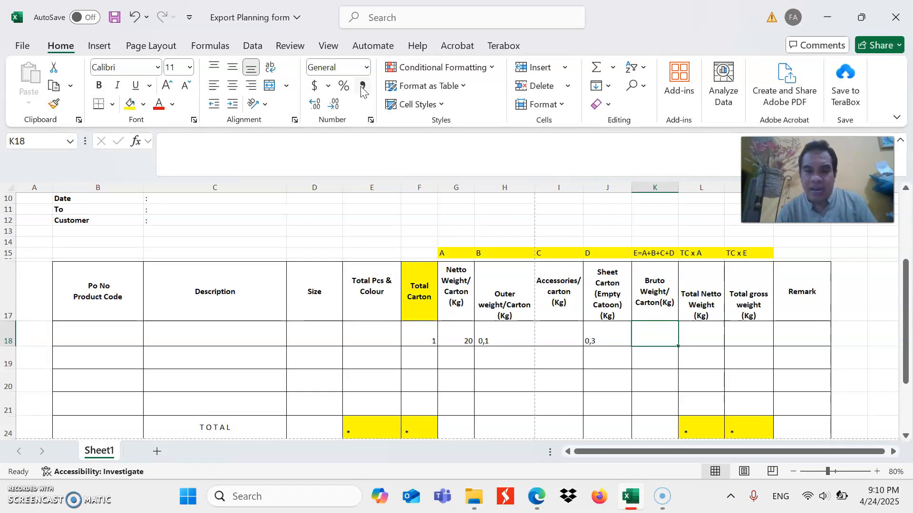
pyautogui.press('Left')
pyautogui.press('Left')
pyautogui.press('Left')
pyautogui.press('Left')
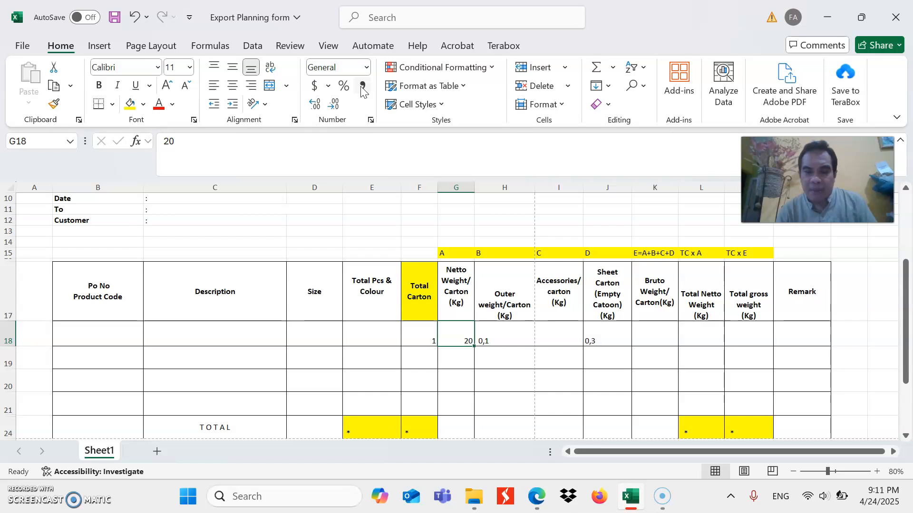
pyautogui.press('Right')
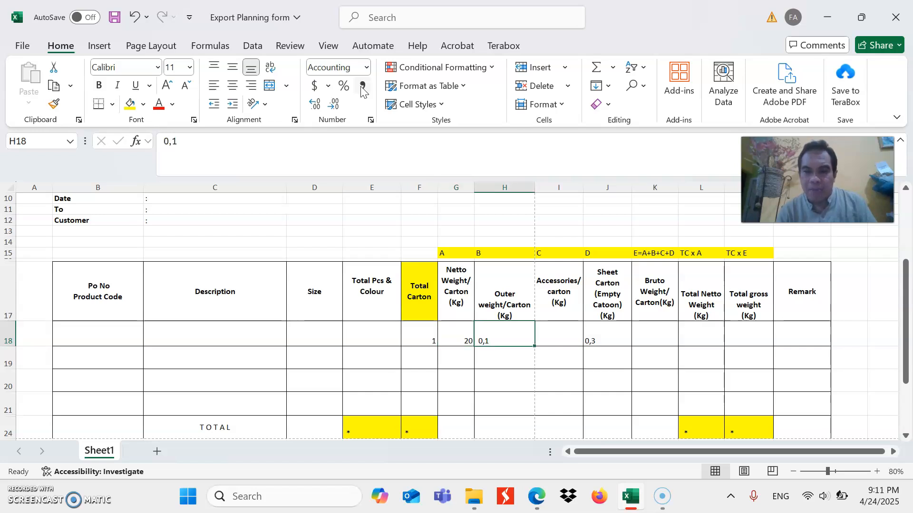
pyautogui.press('Right')
pyautogui.press('Right')
# Check the column codes A to D above the weight headings and the E=A+B+C+D code for Bruto Weight
pyautogui.press('Up')
pyautogui.press('Up')
pyautogui.press('Left')
pyautogui.press('Left')
pyautogui.press('Left')
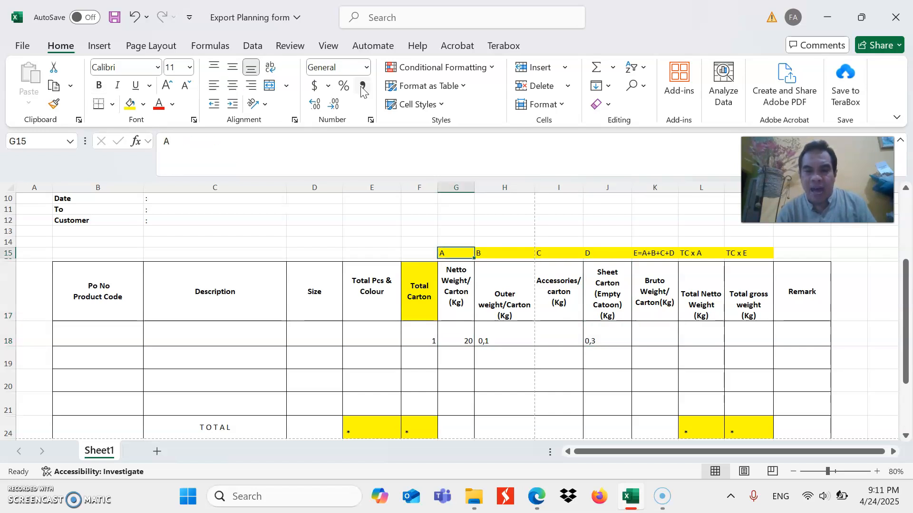
pyautogui.press('Right')
pyautogui.press('Right')
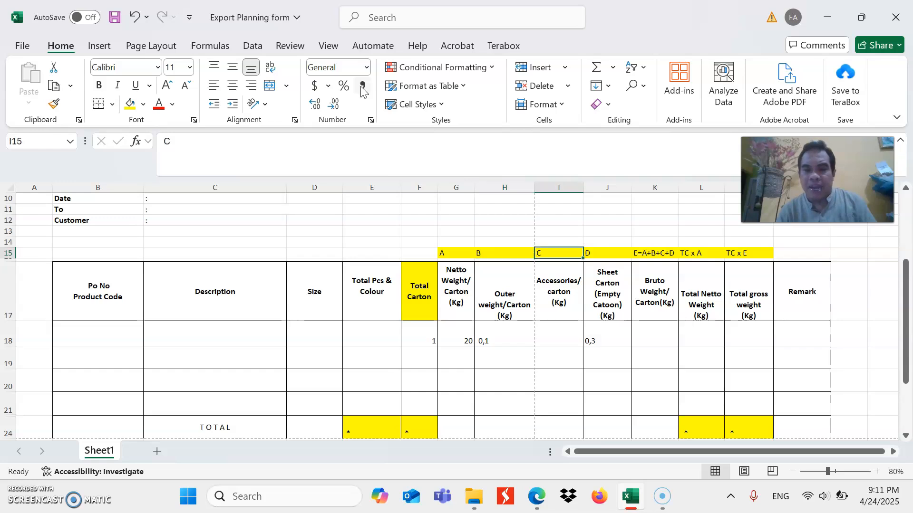
pyautogui.press('Right')
pyautogui.press('Right')
pyautogui.press('Down')
pyautogui.press('Down')
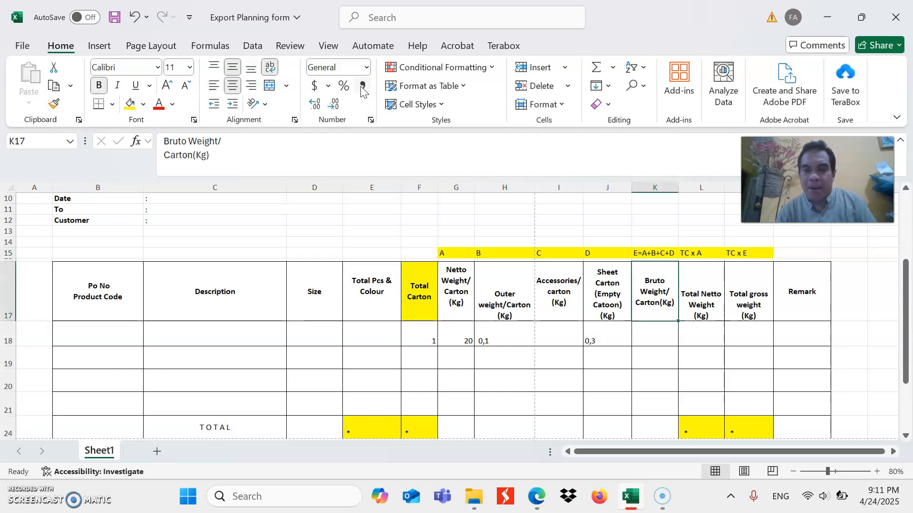
# Review the first item row's per-carton weights from Netto Weight across to the empty Bruto Weight cell
pyautogui.press('Down')
pyautogui.press('Down')
pyautogui.press('Down')
pyautogui.press('Up')
pyautogui.press('Up')
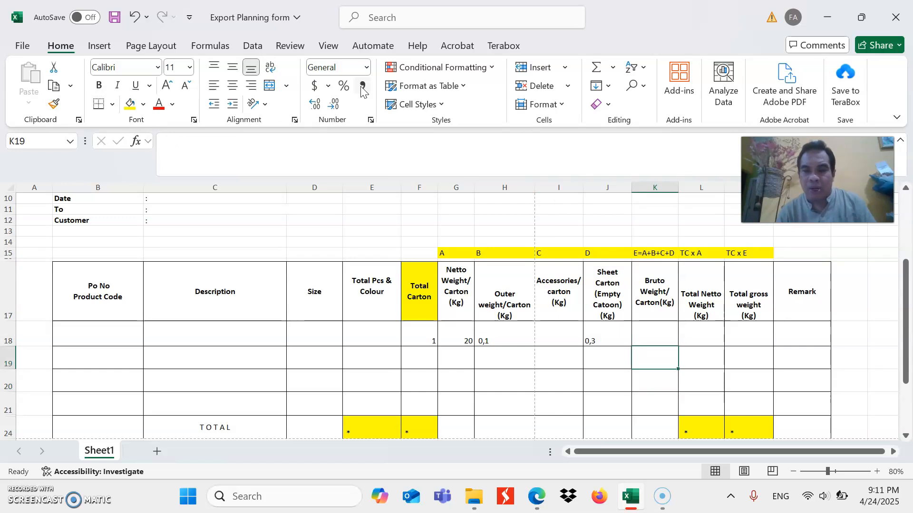
pyautogui.press('Left')
pyautogui.press('Left')
pyautogui.press('Left')
pyautogui.press('Left')
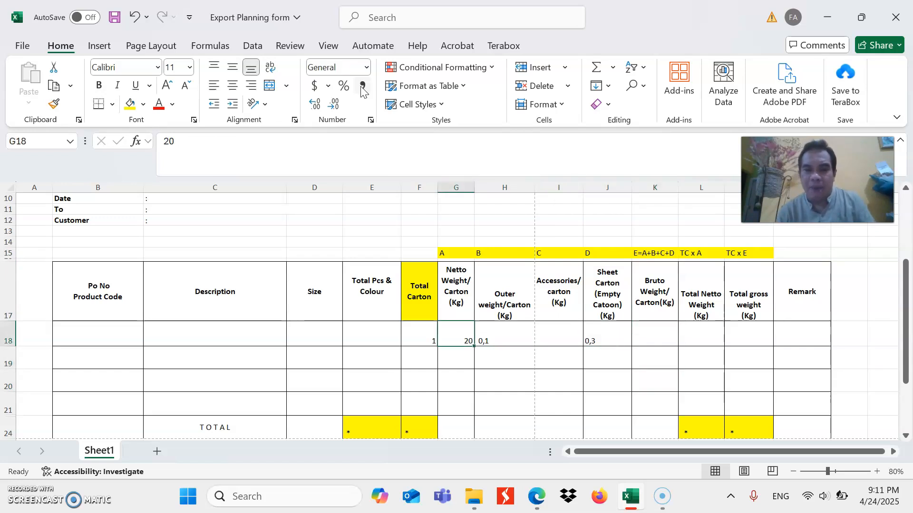
pyautogui.press('Right')
pyautogui.press('Right')
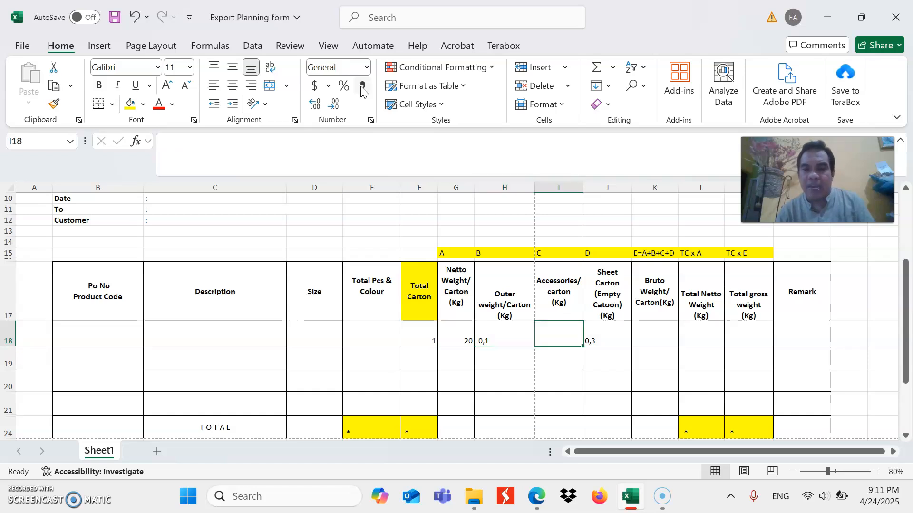
pyautogui.press('Right')
pyautogui.press('Right')
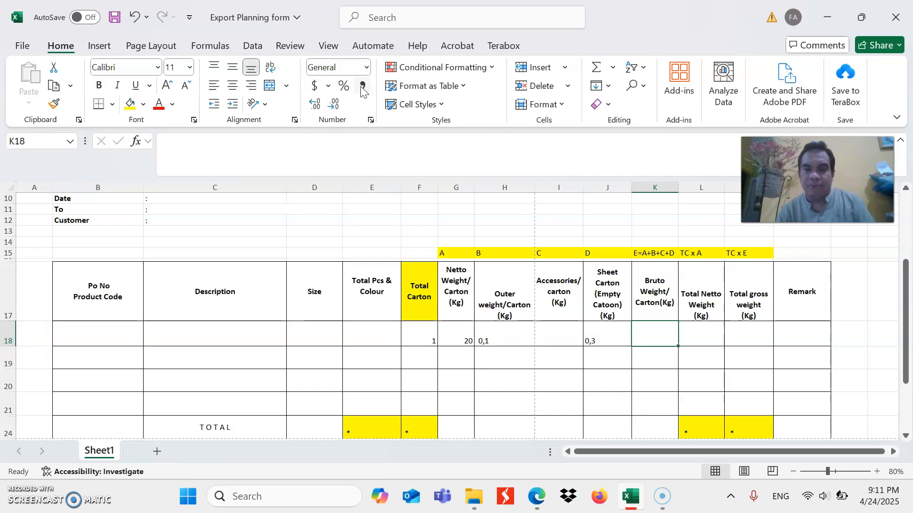
# Go over the first item row's component weights and enter their sum, 20,4, as the Bruto Weight/Carton
pyautogui.press('Left')
pyautogui.press('Left')
pyautogui.press('Left')
pyautogui.press('Left')
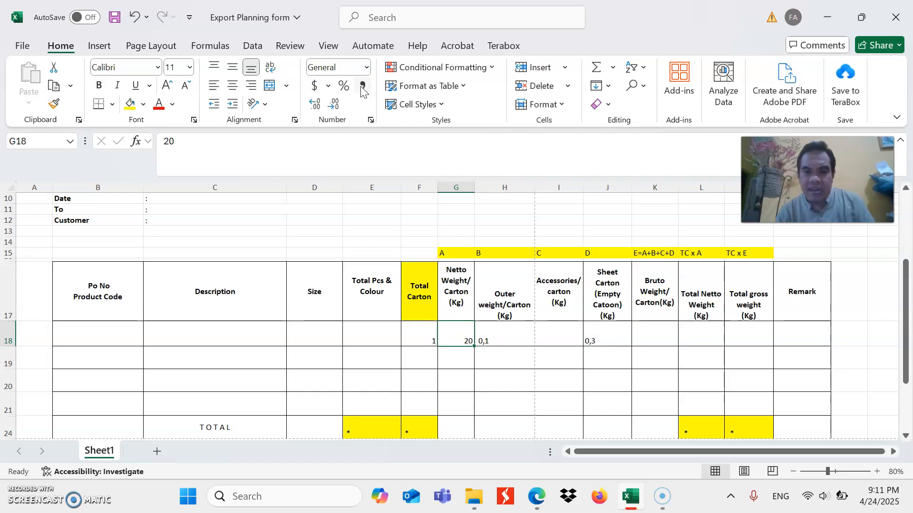
pyautogui.press('Right')
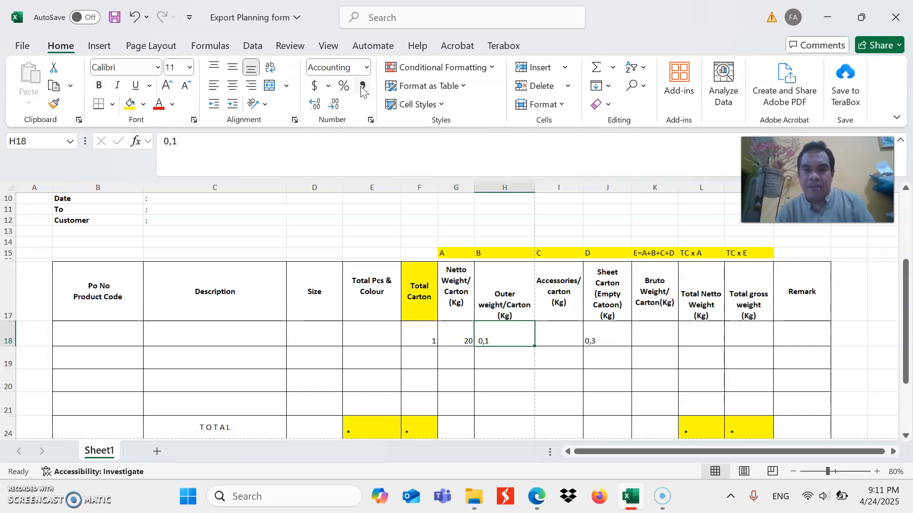
pyautogui.press('Right')
pyautogui.press('Right')
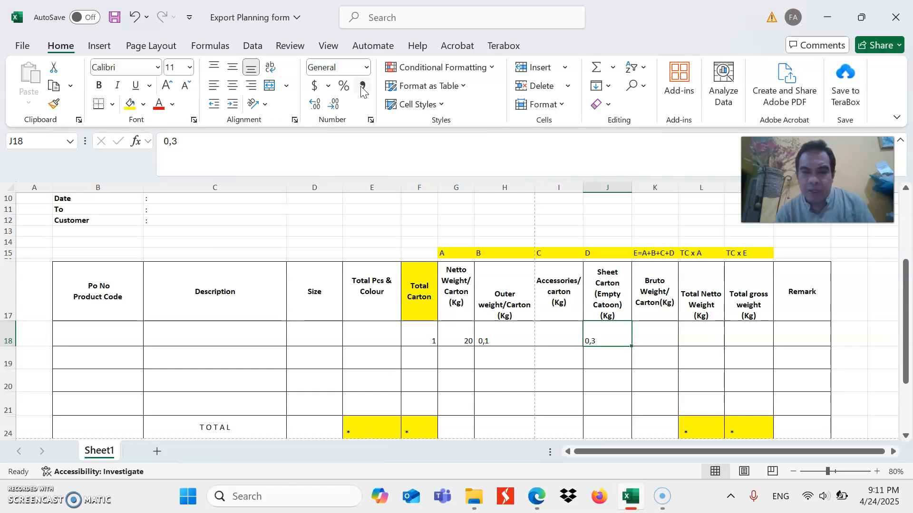
pyautogui.press('Right')
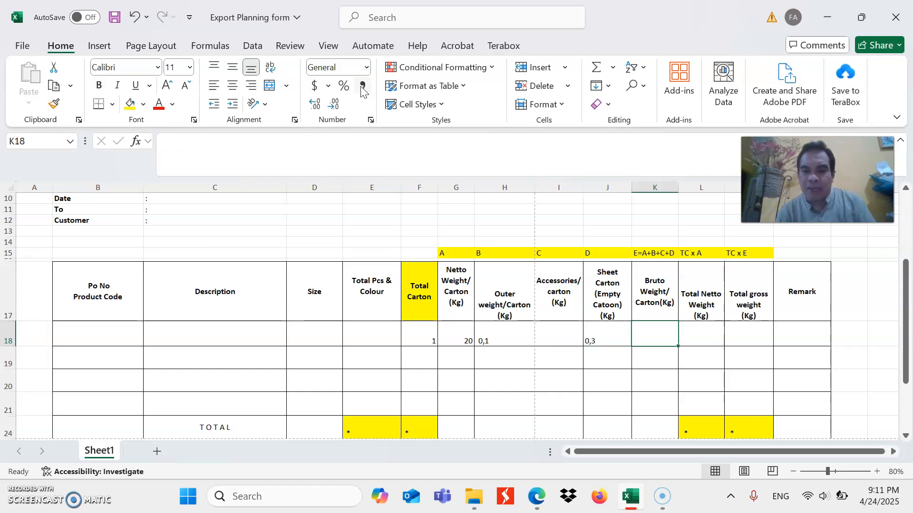
pyautogui.write('20')
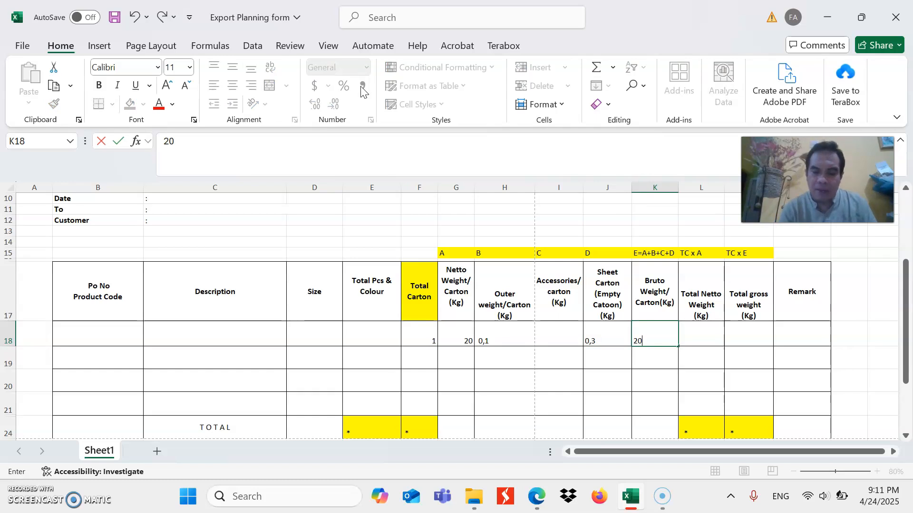
pyautogui.write(',4')
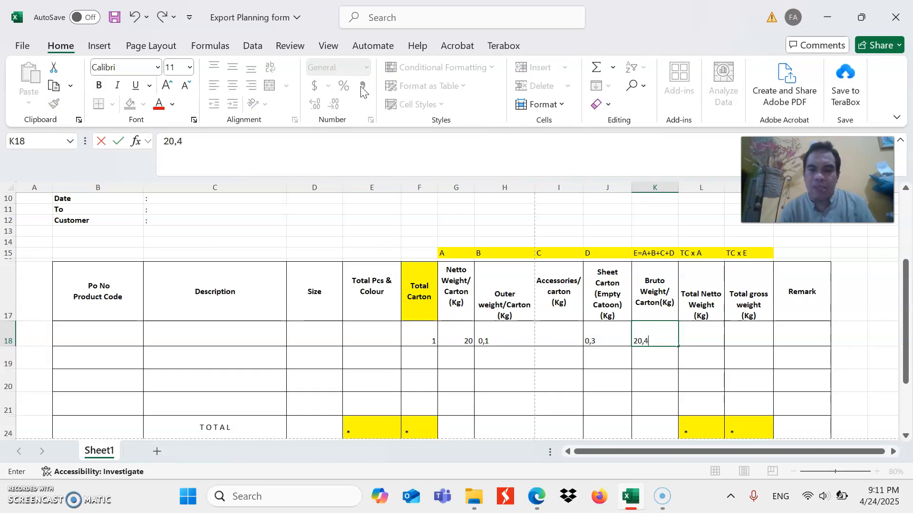
pyautogui.press('Right')
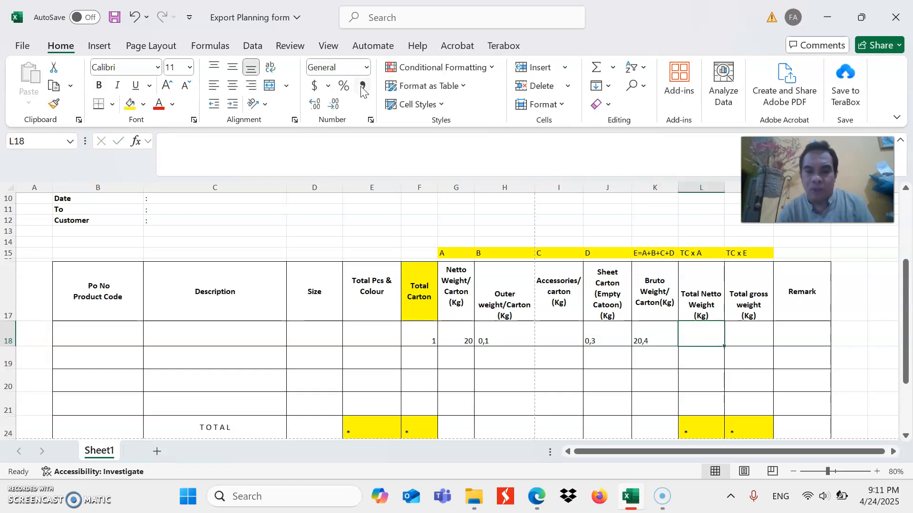
# Examine the Total Netto Weight and Total gross weight headings and the TC x A code above Total Netto Weight
pyautogui.press('Left')
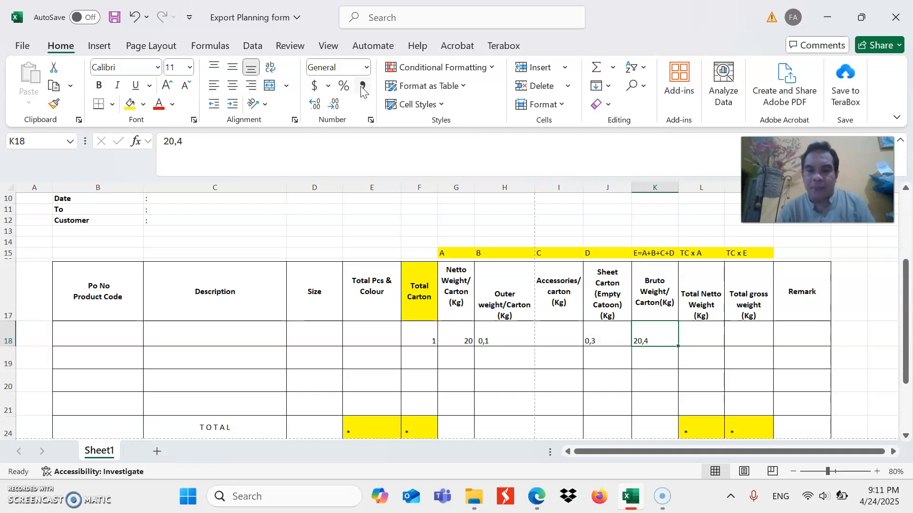
pyautogui.press('Right')
pyautogui.press('Up')
pyautogui.press('Up')
pyautogui.press('Down')
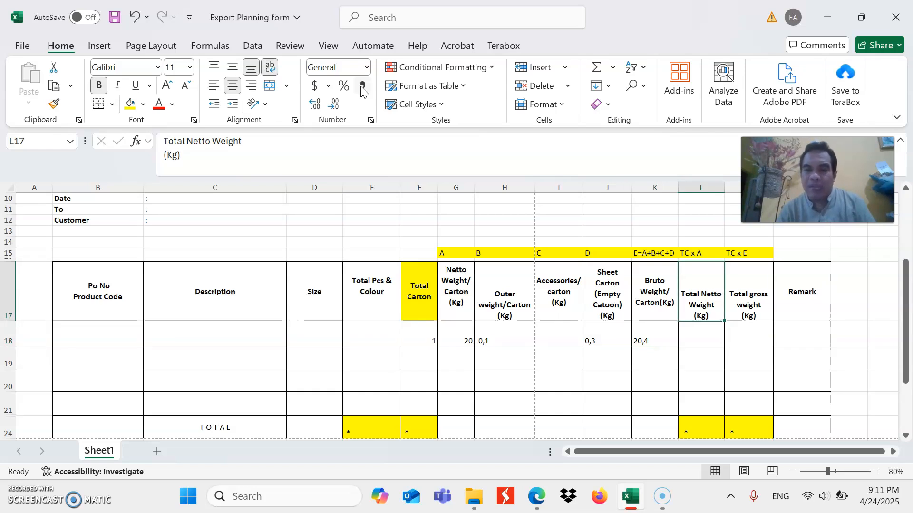
pyautogui.press('Right')
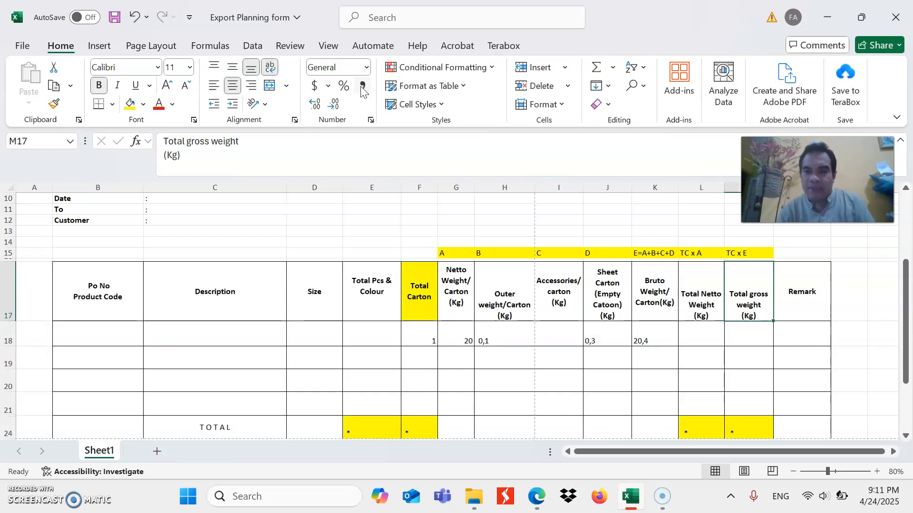
pyautogui.press('Down')
pyautogui.press('Left')
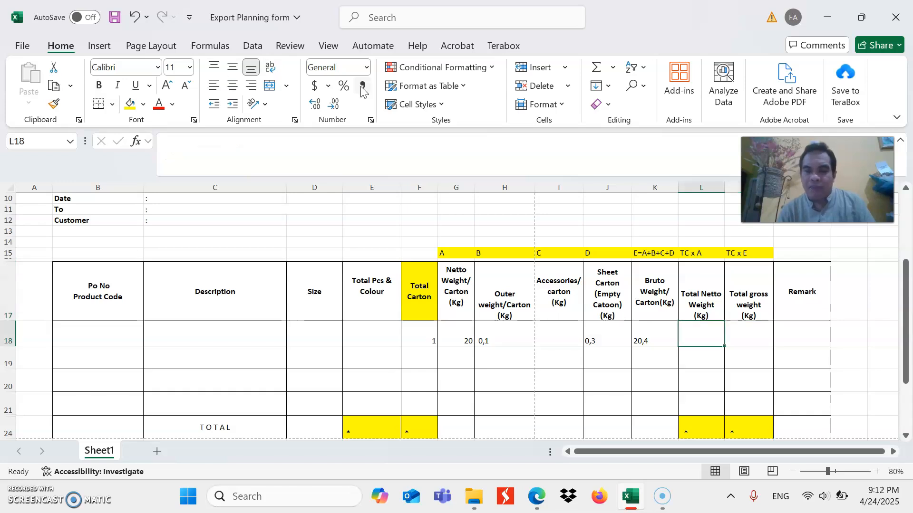
pyautogui.press('Up')
pyautogui.press('Up')
pyautogui.press('Up')
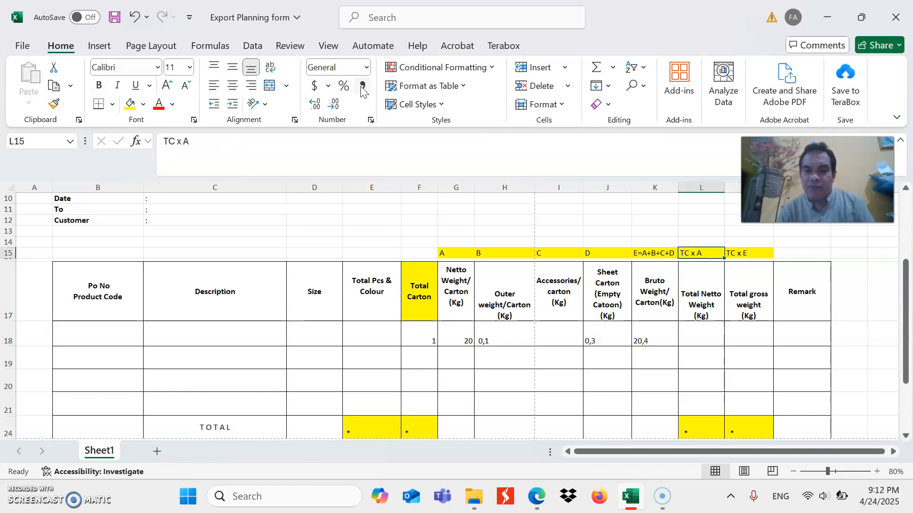
pyautogui.press('Down')
pyautogui.press('Down')
pyautogui.press('Down')
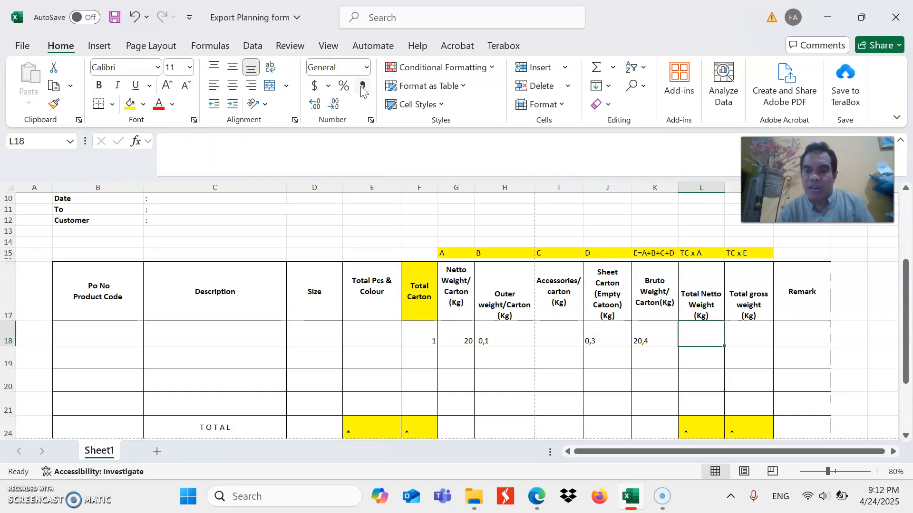
# Compare the first item row's Total Netto Weight cell with its per-carton weights, tracing it back to Netto Weight/Carton
pyautogui.press('Left')
pyautogui.press('Left')
pyautogui.press('Left')
pyautogui.press('Left')
pyautogui.press('Left')
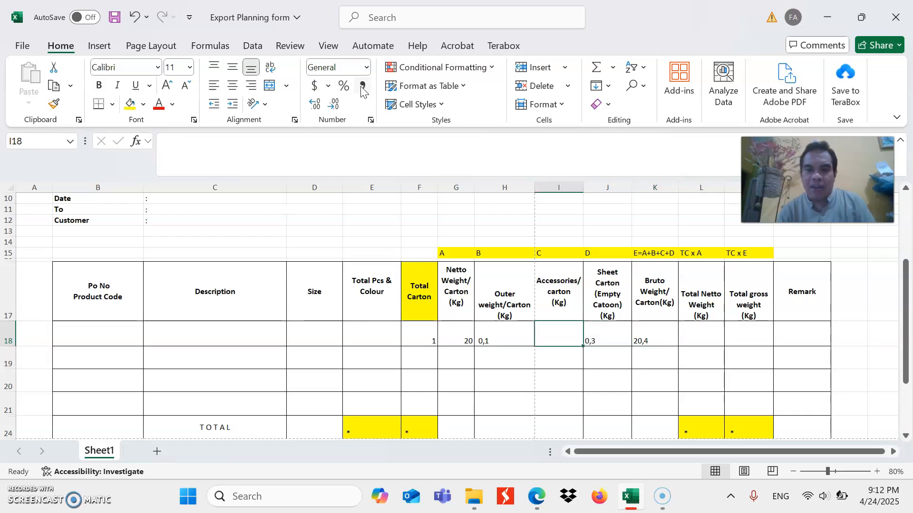
pyautogui.press('Left')
pyautogui.press('Right')
pyautogui.press('Right')
pyautogui.press('Right')
pyautogui.press('Right')
pyautogui.press('Right')
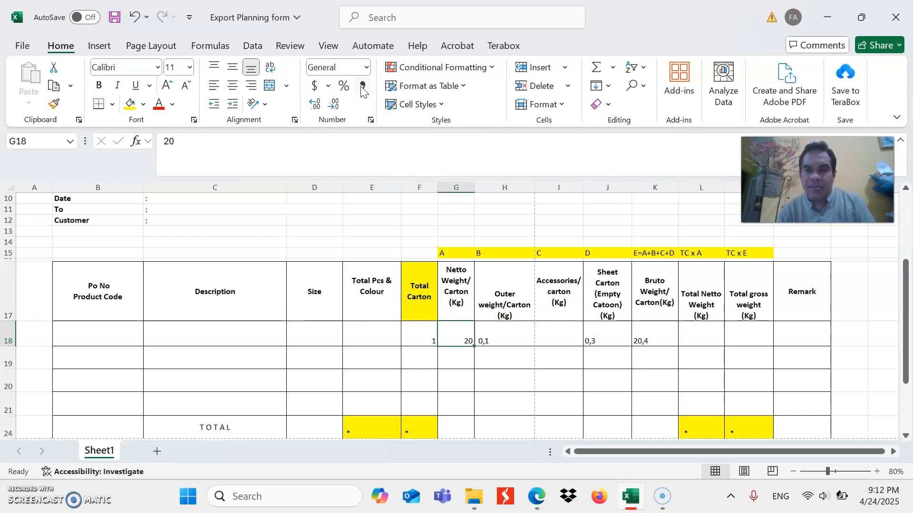
pyautogui.press('Right')
pyautogui.press('Left')
pyautogui.press('Left')
pyautogui.press('Left')
pyautogui.press('Left')
pyautogui.press('Left')
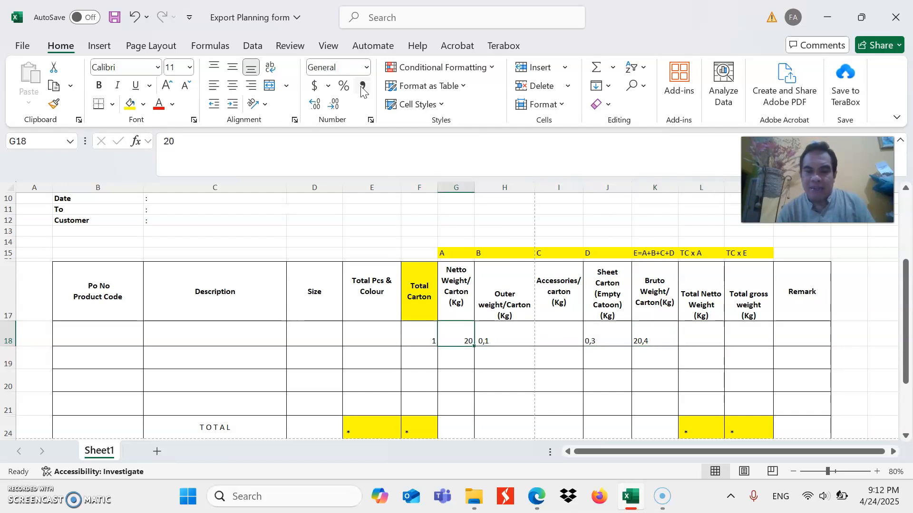
pyautogui.press('Right')
pyautogui.press('Right')
pyautogui.press('Right')
pyautogui.press('Right')
pyautogui.press('Right')
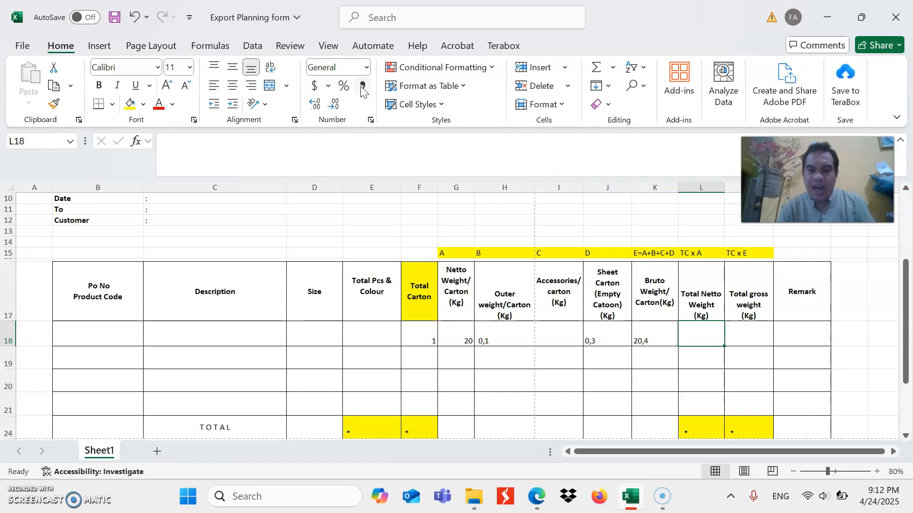
pyautogui.press('Left')
pyautogui.press('Left')
pyautogui.press('Left')
pyautogui.press('Left')
pyautogui.press('Left')
pyautogui.press('Left')
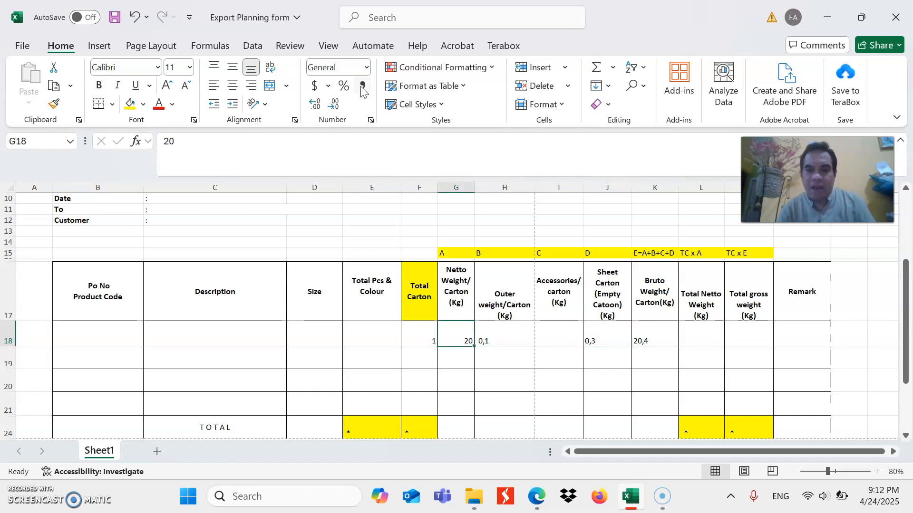
# Enter 20 as the first item row's Total Netto Weight
pyautogui.press('Right')
pyautogui.press('Right')
pyautogui.press('Right')
pyautogui.press('Right')
pyautogui.press('Right')
pyautogui.press('Right')
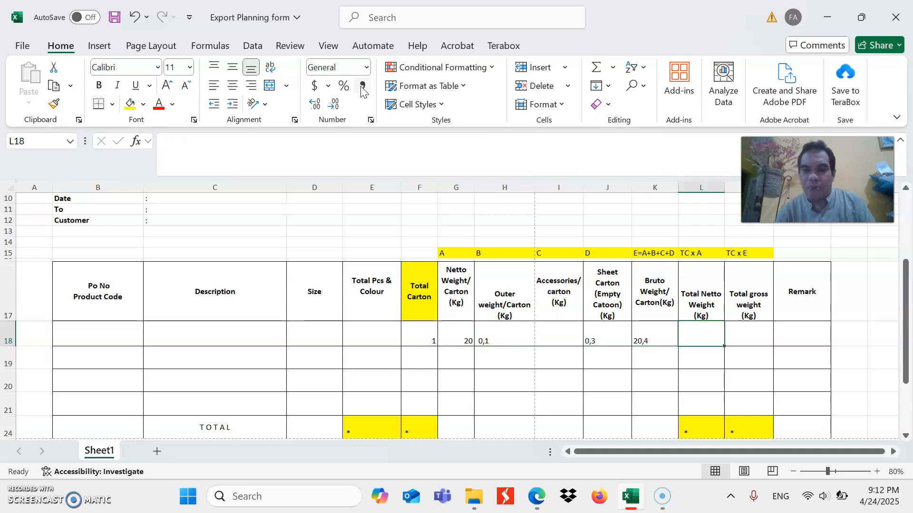
pyautogui.write('20')
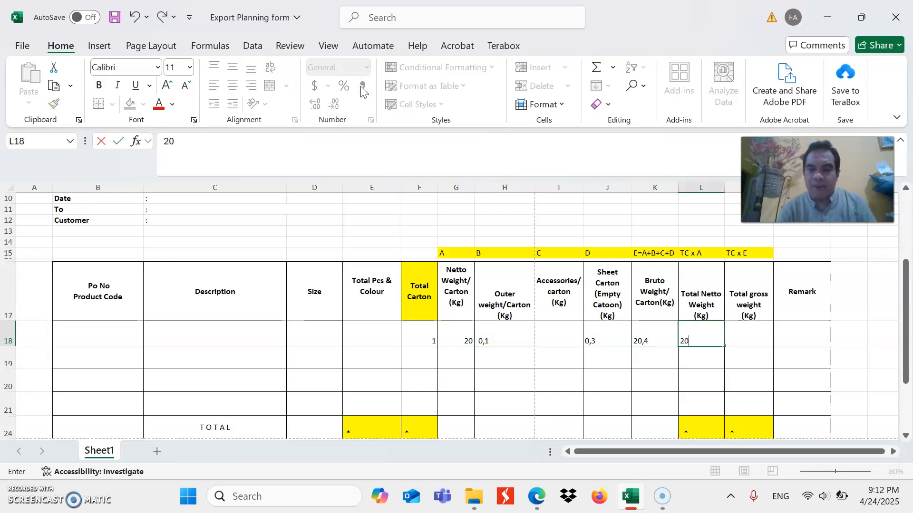
pyautogui.press('Right')
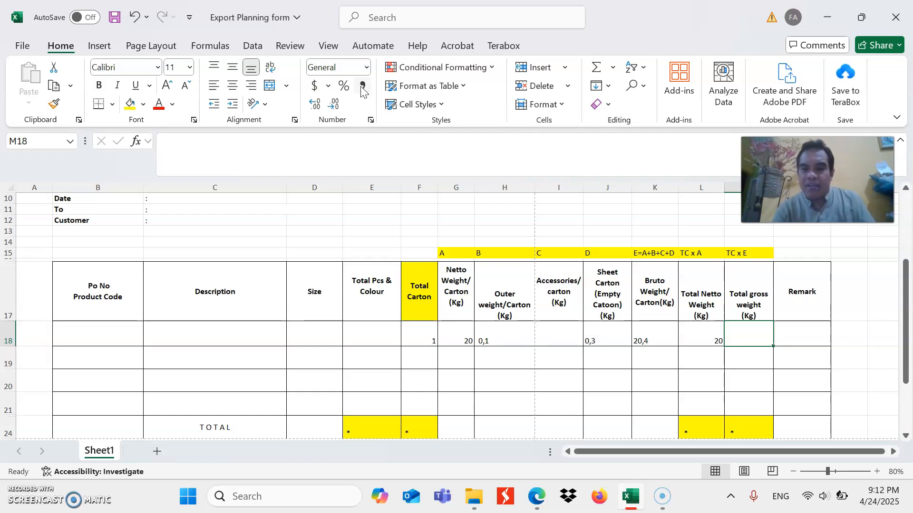
# Enter 20,4 as the first item row's Total gross weight
pyautogui.press('Left')
pyautogui.press('Right')
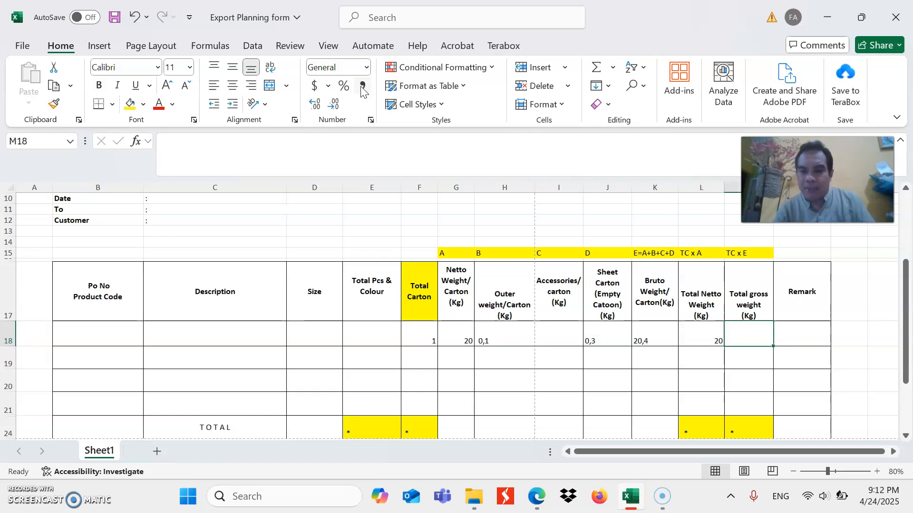
pyautogui.write('20')
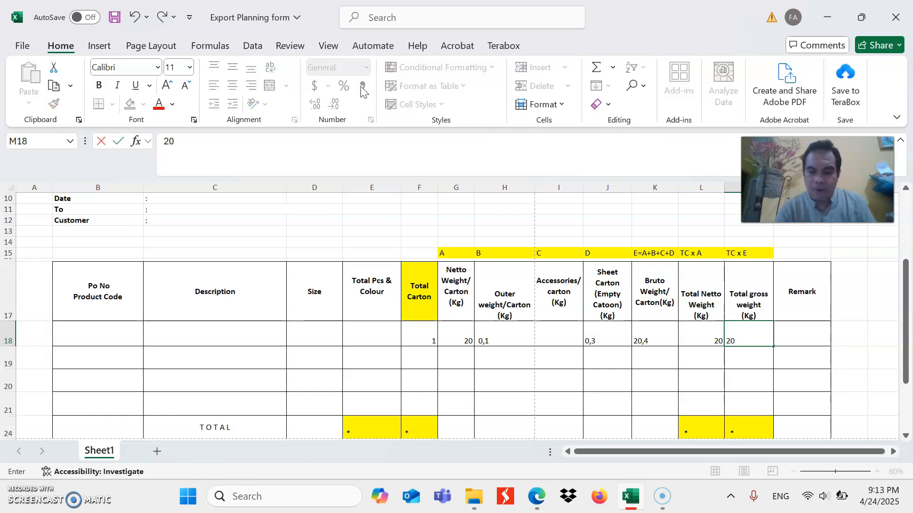
pyautogui.write(',4')
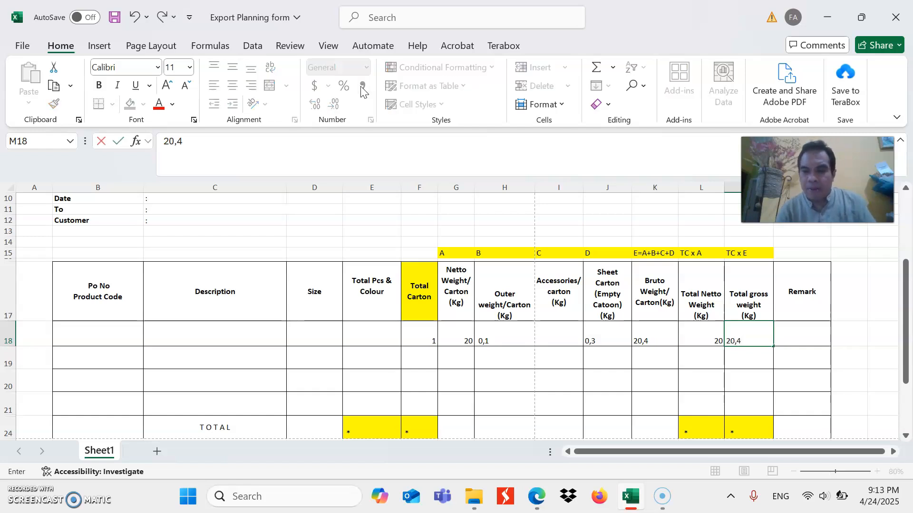
pyautogui.hotkey('ctrl', 'Return')
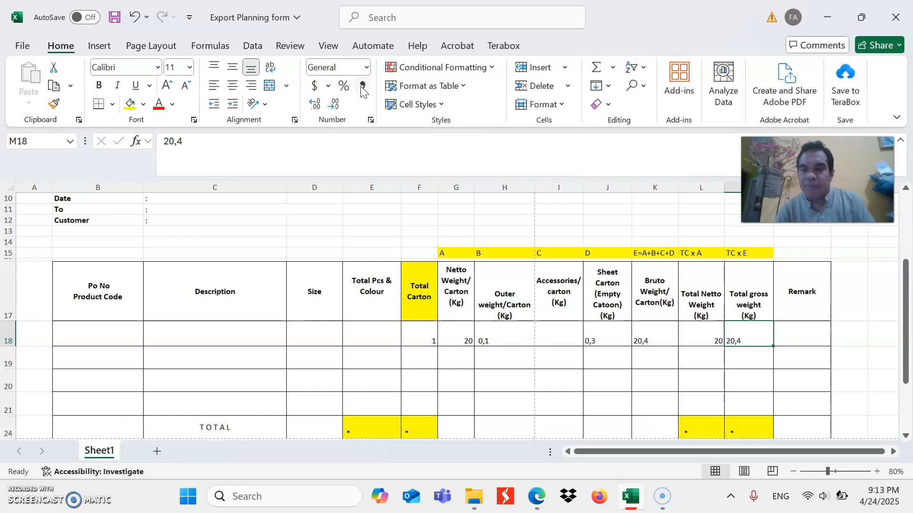
# Look over the Remark column beside the first item row's totals
pyautogui.press('Right')
pyautogui.press('Up')
pyautogui.press('Down')
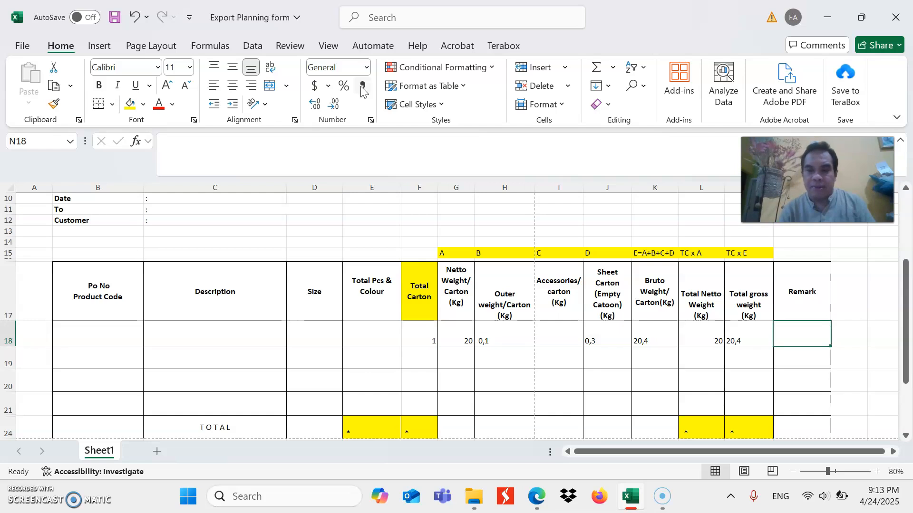
pyautogui.press('Down')
pyautogui.press('Up')
# Number the first three item rows 1, 2 and 3 in column A, beside the Po No Product Code column
pyautogui.press('Left')
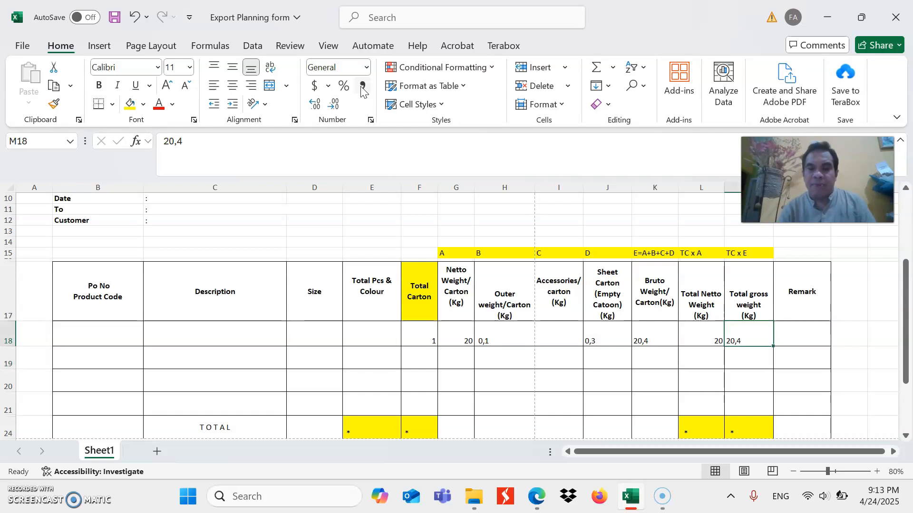
pyautogui.press('Left')
pyautogui.press('Left')
pyautogui.press('Left')
pyautogui.press('Left')
pyautogui.press('Left')
pyautogui.press('Left')
pyautogui.press('Left')
pyautogui.press('Left')
pyautogui.press('Left')
pyautogui.press('Left')
pyautogui.press('Left')
pyautogui.press('Left')
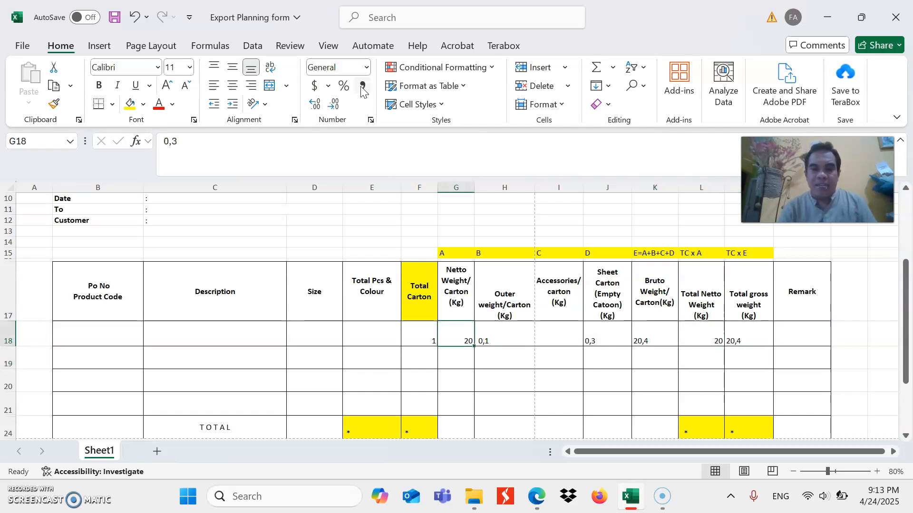
pyautogui.press('Right')
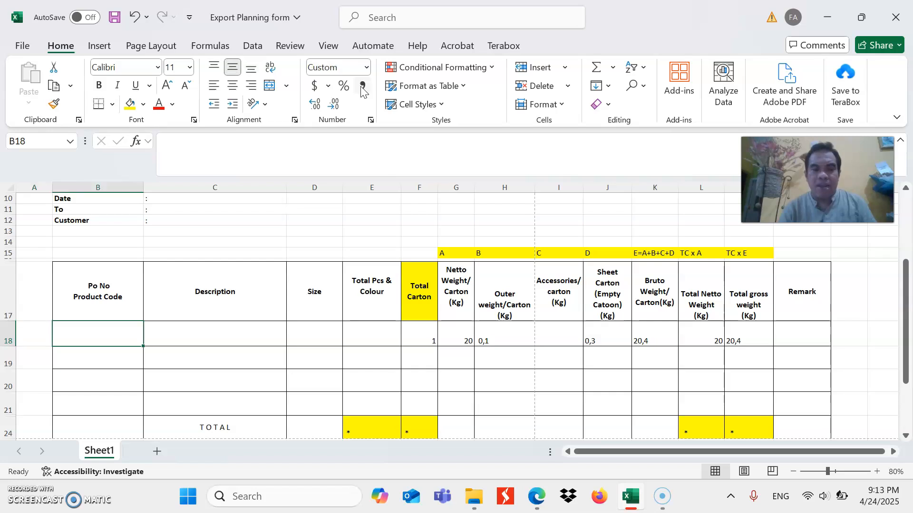
pyautogui.press('Left')
pyautogui.write('1')
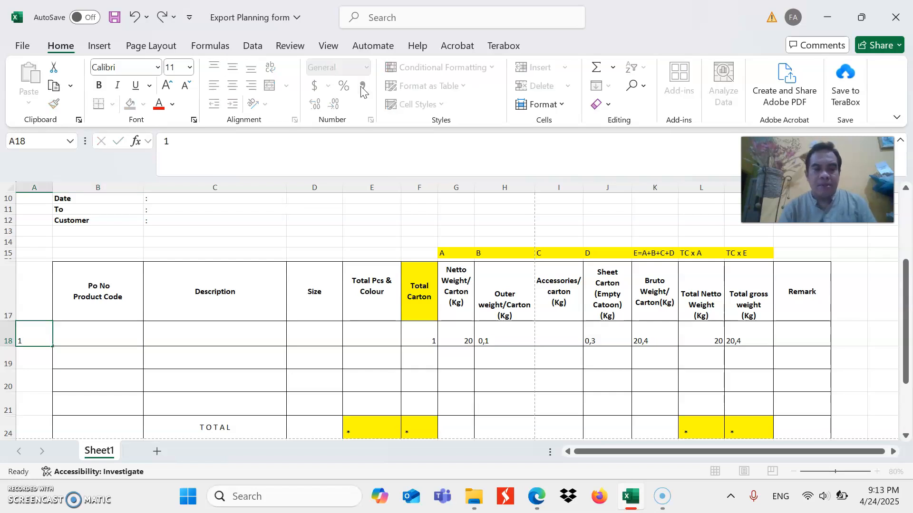
pyautogui.press('Return')
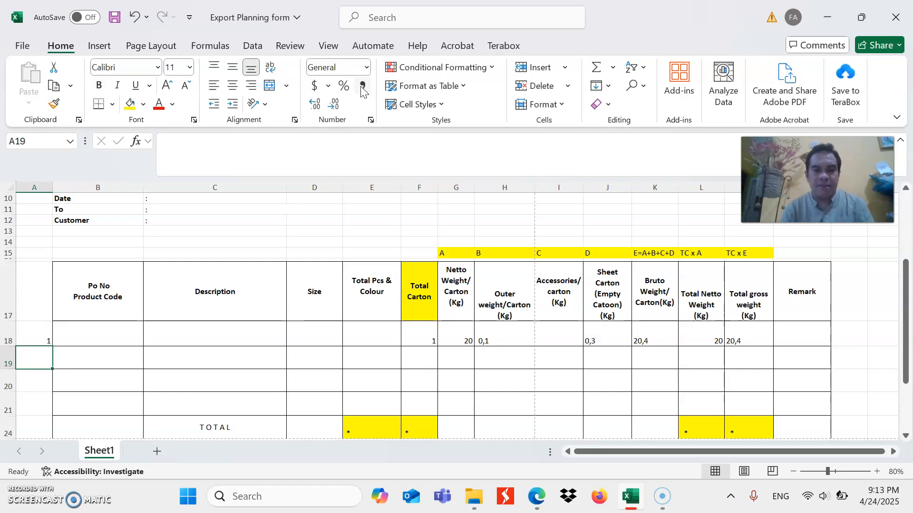
pyautogui.write('2')
pyautogui.press('Return')
pyautogui.write('3')
pyautogui.press('Return')
# Go across the second item row's empty cells and compare them with the first row's per-carton weights
pyautogui.press('Up')
pyautogui.press('Up')
pyautogui.press('Right')
pyautogui.press('Right')
pyautogui.press('Right')
pyautogui.press('Right')
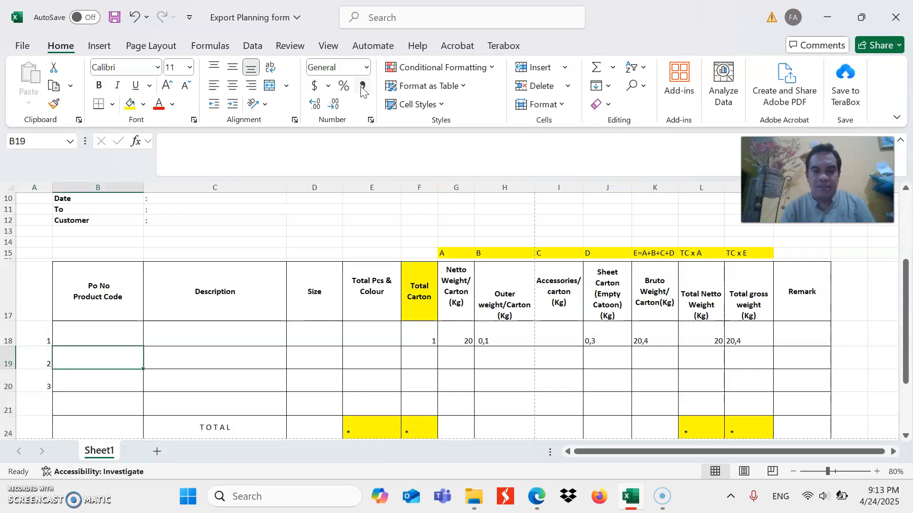
pyautogui.press('Right')
pyautogui.press('Right')
pyautogui.press('Right')
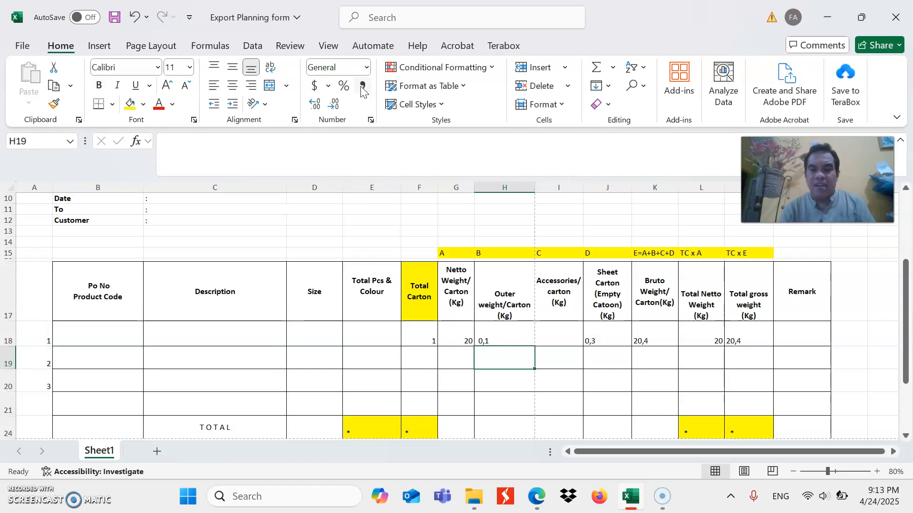
pyautogui.press('Up')
pyautogui.press('Left')
pyautogui.press('Right')
pyautogui.press('Right')
pyautogui.press('Right')
pyautogui.press('Right')
pyautogui.press('Right')
pyautogui.press('Right')
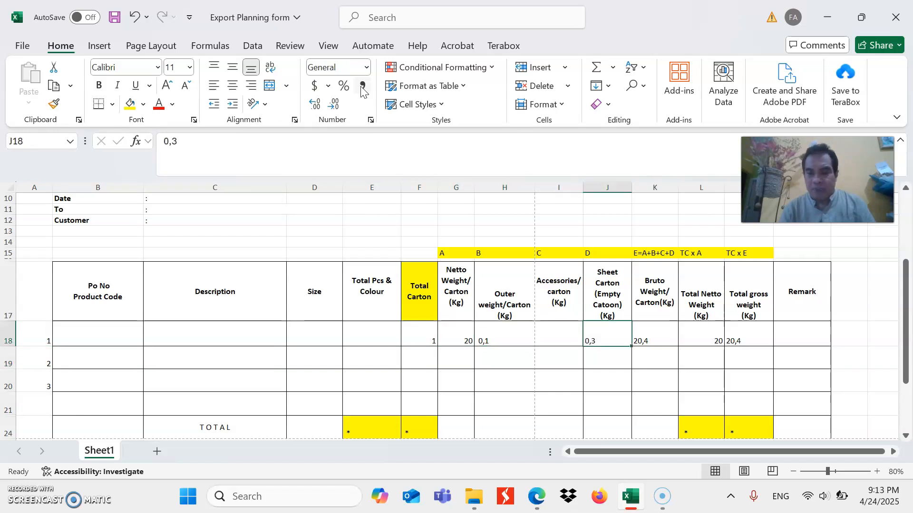
# Examine the TOTAL row's yellow cells under Total Pcs & Colour, Total Carton, Total Netto Weight and Total gross weight
pyautogui.press('Down')
pyautogui.press('Down')
pyautogui.press('Down')
pyautogui.press('Down')
pyautogui.press('Down')
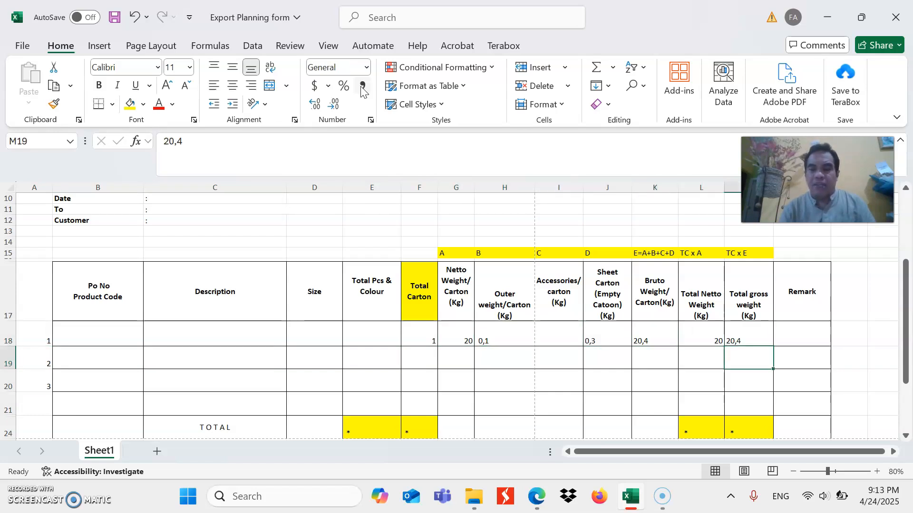
pyautogui.press('Up')
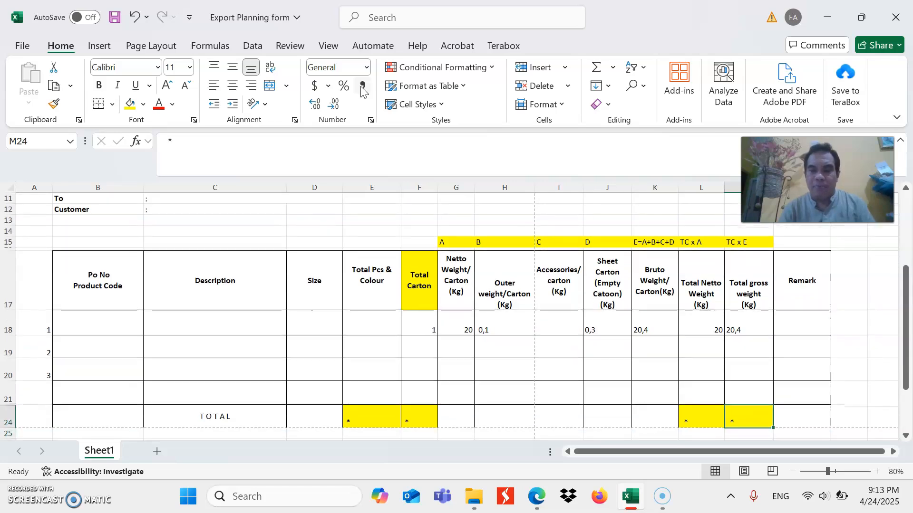
pyautogui.press('Left')
pyautogui.press('Left')
pyautogui.press('Left')
pyautogui.press('Left')
pyautogui.press('Left')
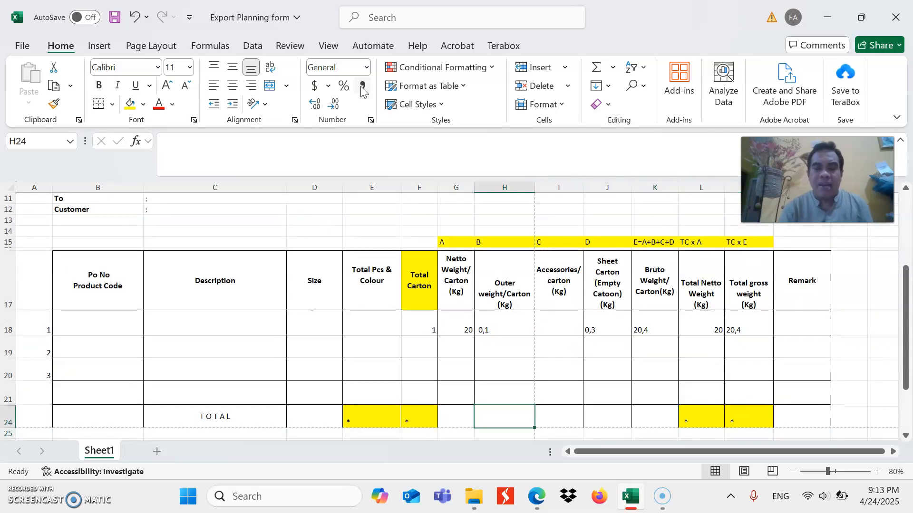
pyautogui.press('Left')
pyautogui.press('Left')
pyautogui.press('Left')
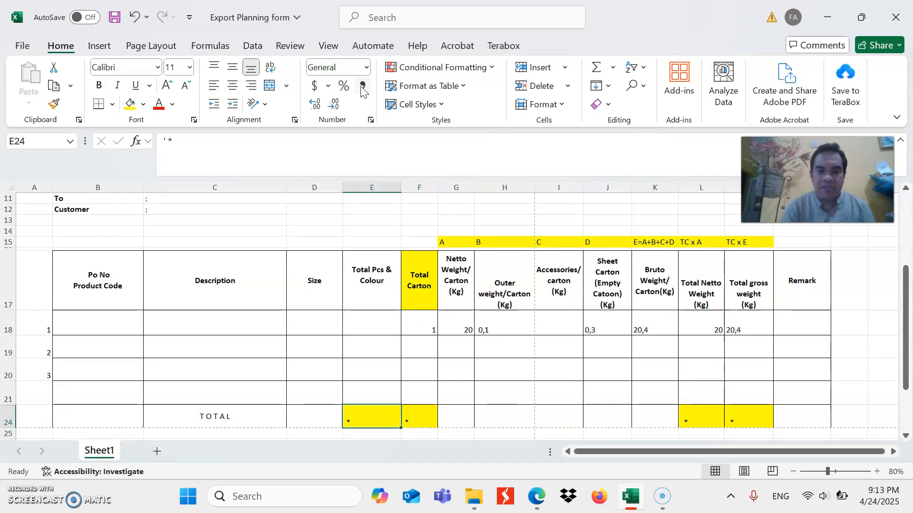
pyautogui.press('Right')
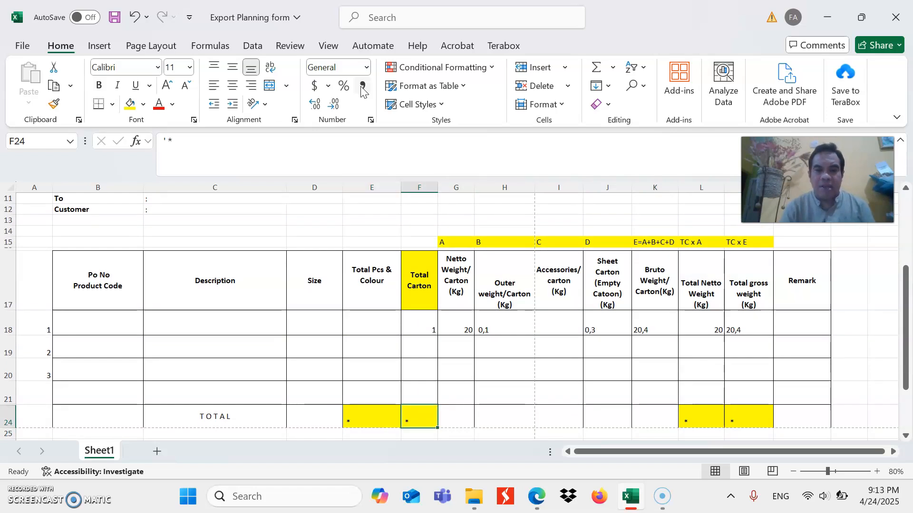
pyautogui.press('Right')
pyautogui.press('Right')
pyautogui.press('Right')
pyautogui.press('Right')
pyautogui.press('Right')
pyautogui.press('Right')
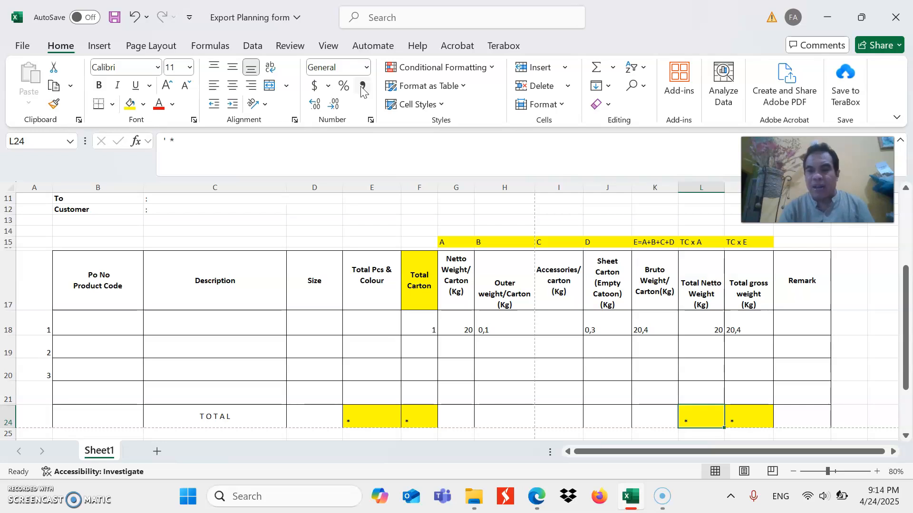
pyautogui.press('Right')
# Review the Total gross weight column from the item rows down to its TOTAL cell
pyautogui.press('Up')
pyautogui.press('Up')
pyautogui.press('Up')
pyautogui.press('Up')
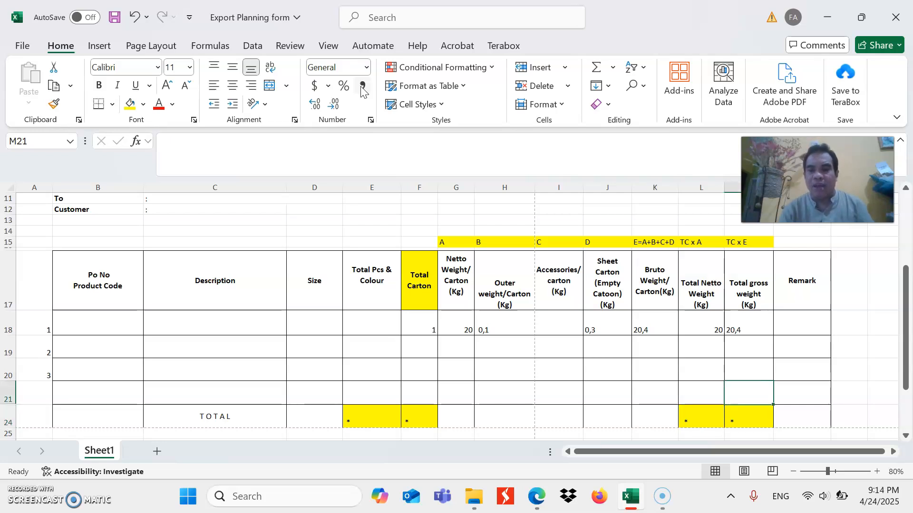
pyautogui.press('Down')
pyautogui.press('Down')
pyautogui.press('Down')
pyautogui.press('Down')
pyautogui.press('Up')
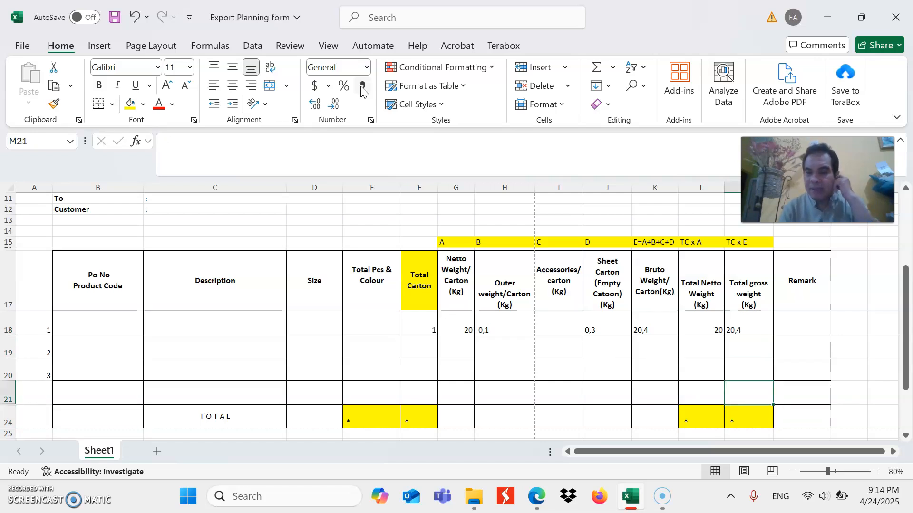
pyautogui.press('Up')
pyautogui.press('Up')
pyautogui.press('Up')
pyautogui.press('Down')
pyautogui.press('Down')
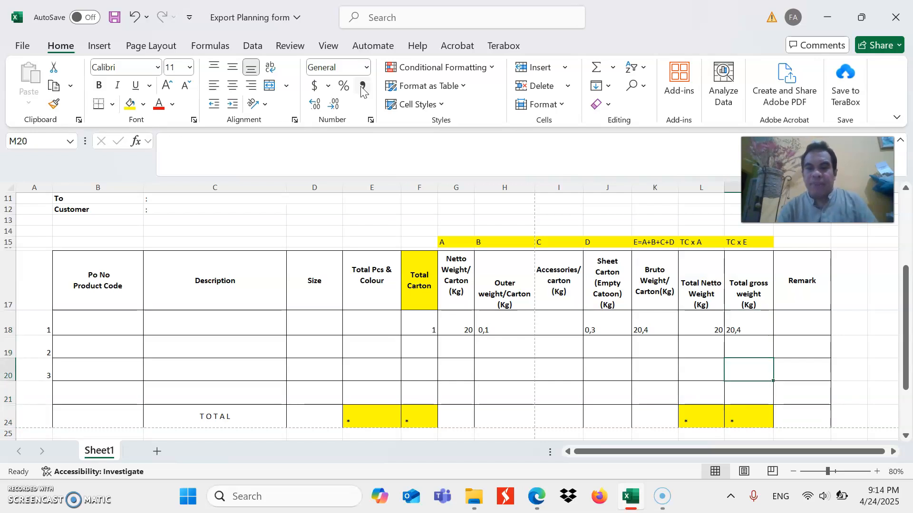
# Enter Total Netto Weights of 30 for the second item row and 40 for the third
pyautogui.press('Up')
pyautogui.press('Left')
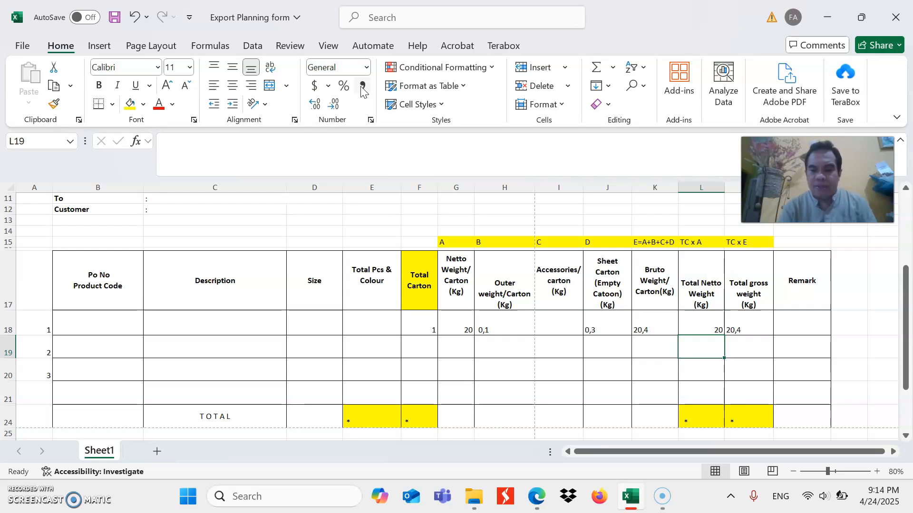
pyautogui.write('30')
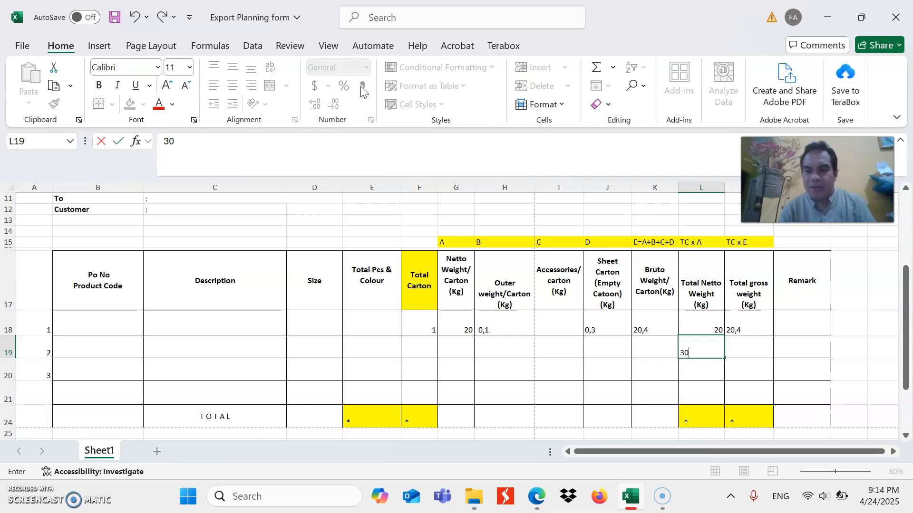
pyautogui.press('Return')
pyautogui.write('40')
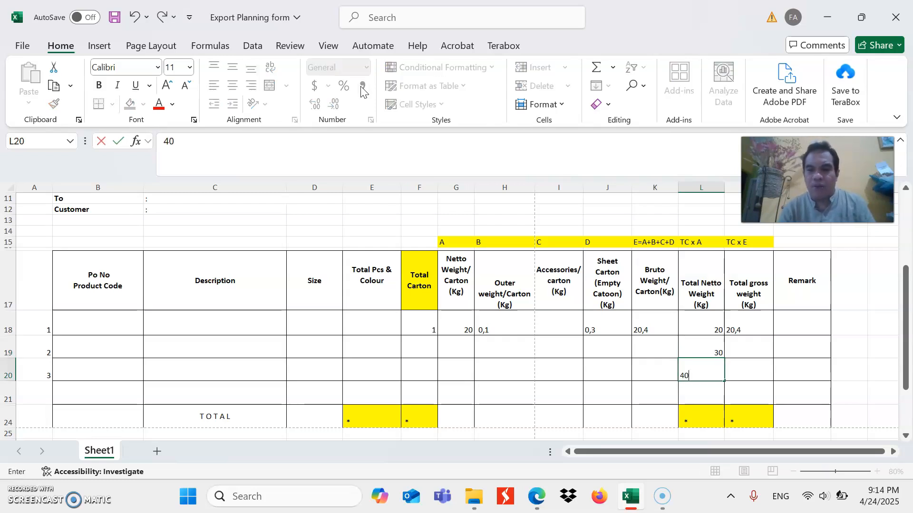
pyautogui.press('Return')
# Enter 20,5 as the second item row's Total gross weight
pyautogui.press('Up')
pyautogui.press('Up')
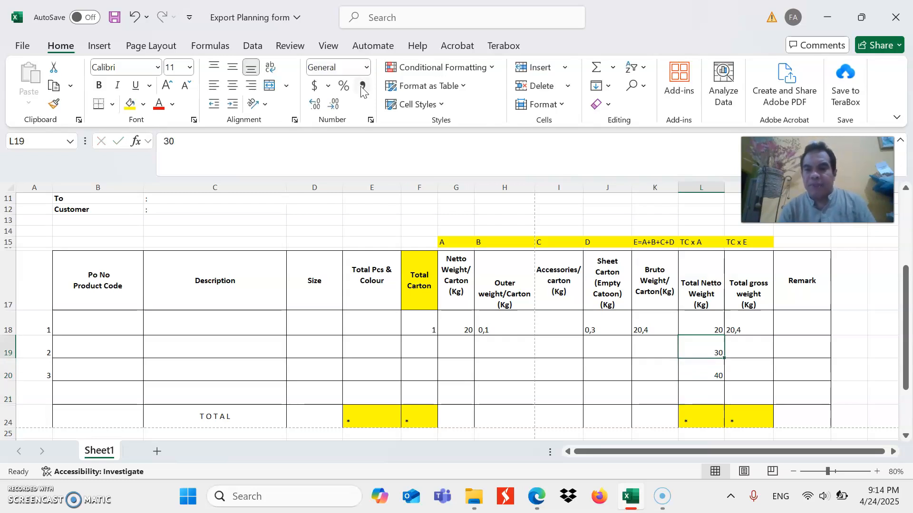
pyautogui.press('Right')
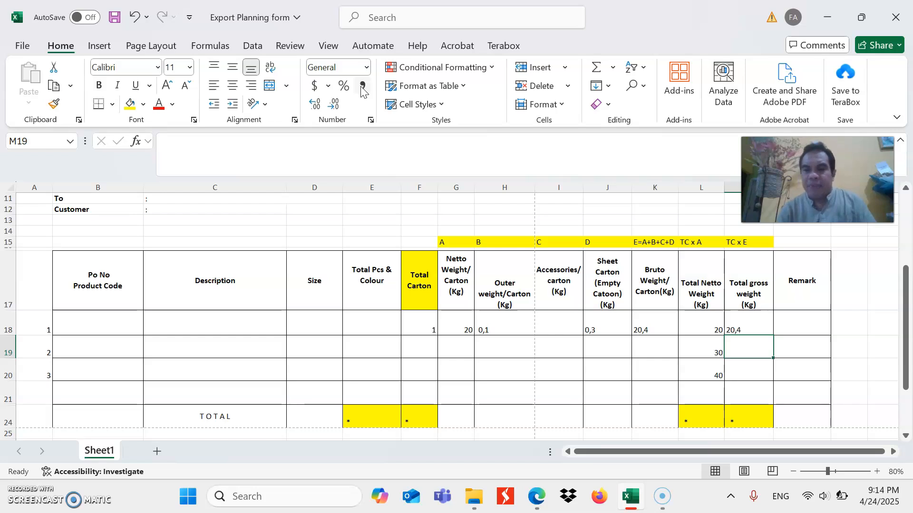
pyautogui.write('20')
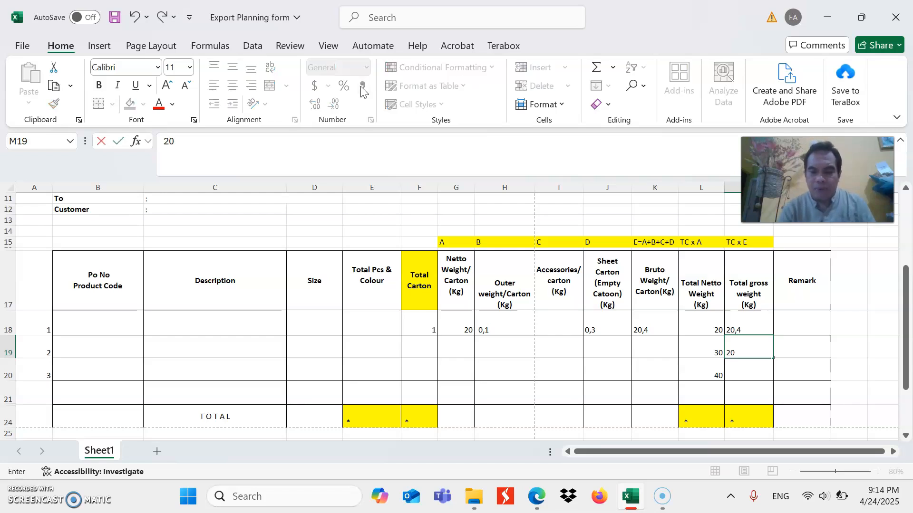
pyautogui.write(',5')
pyautogui.press('Return')
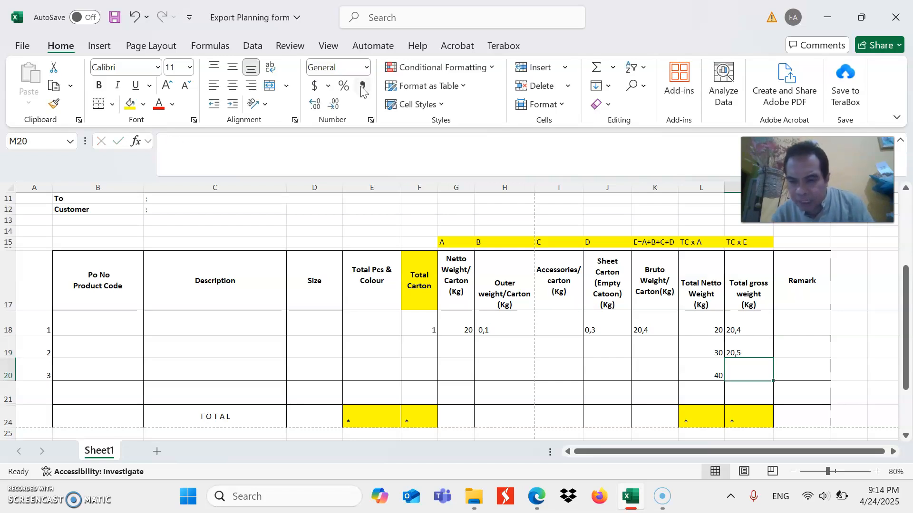
# Set the second item row's Total gross weight to 30,5 and the third item row's to 40,5
pyautogui.press('Up')
pyautogui.write('30')
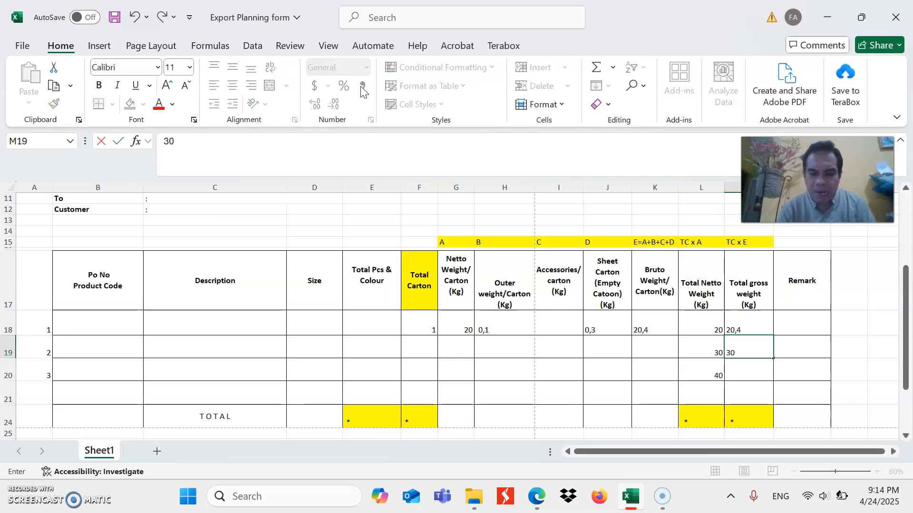
pyautogui.write(',5')
pyautogui.press('Return')
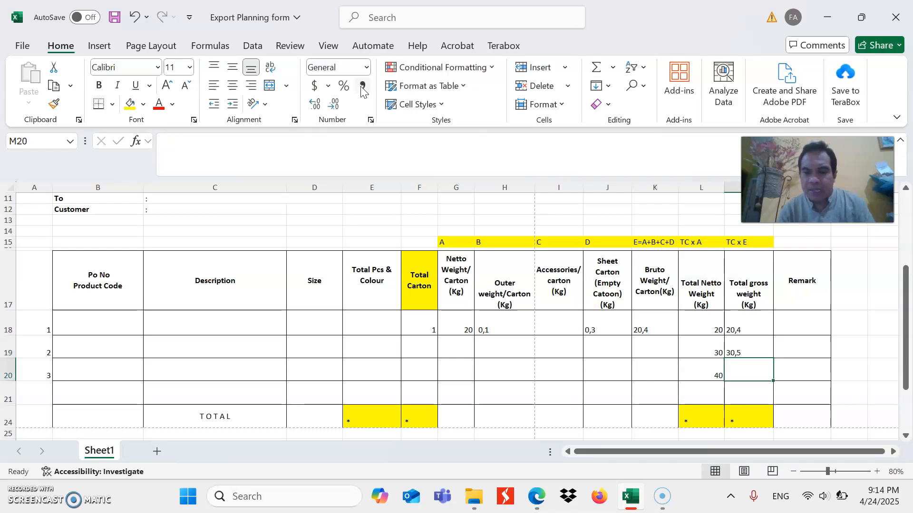
pyautogui.write('40')
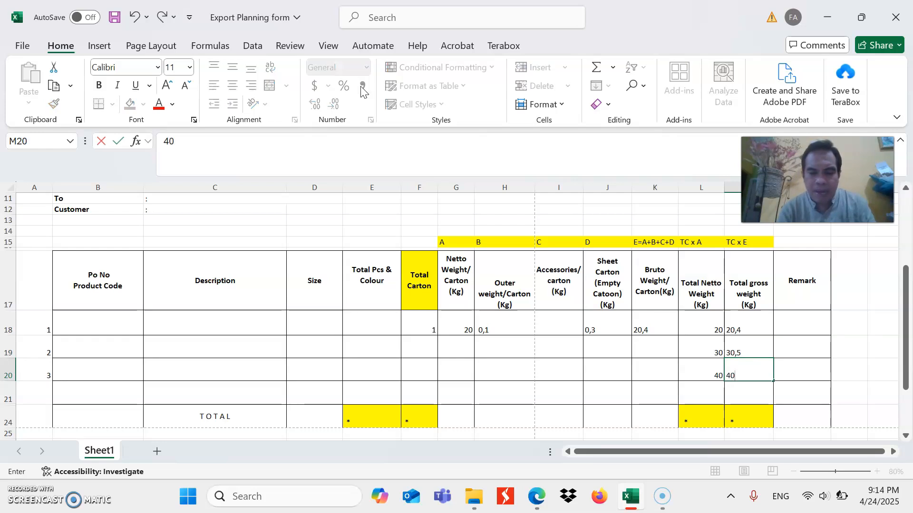
pyautogui.write(',5')
pyautogui.press('Return')
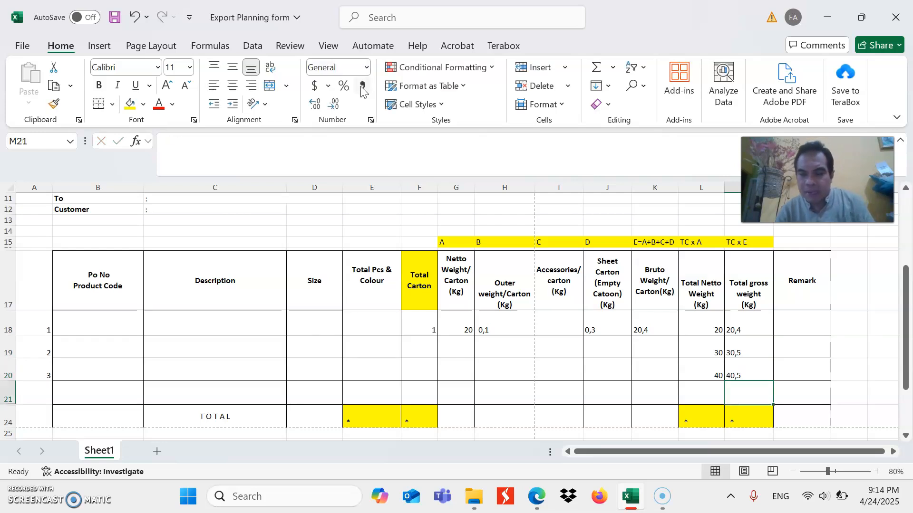
# Enter 90 as the Total Netto Weight in the TOTAL row
pyautogui.press('Left')
pyautogui.press('Down')
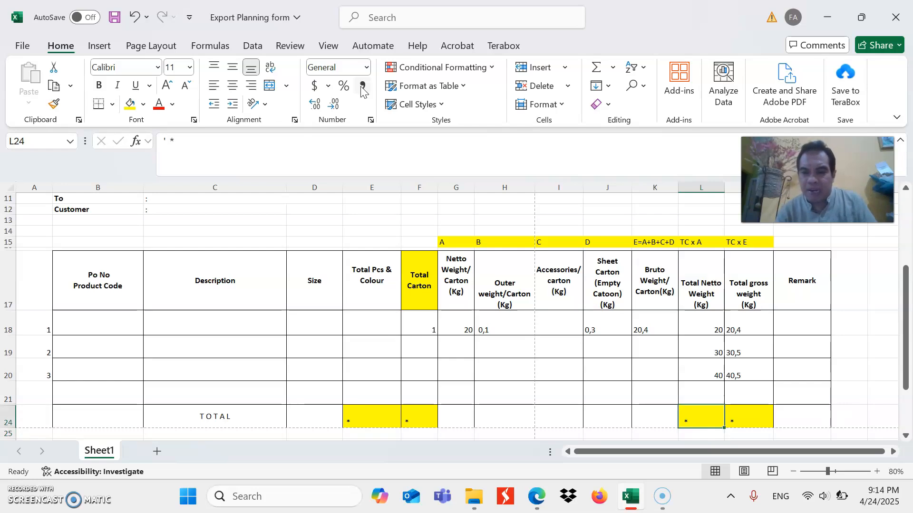
pyautogui.write('90')
pyautogui.press('Tab')
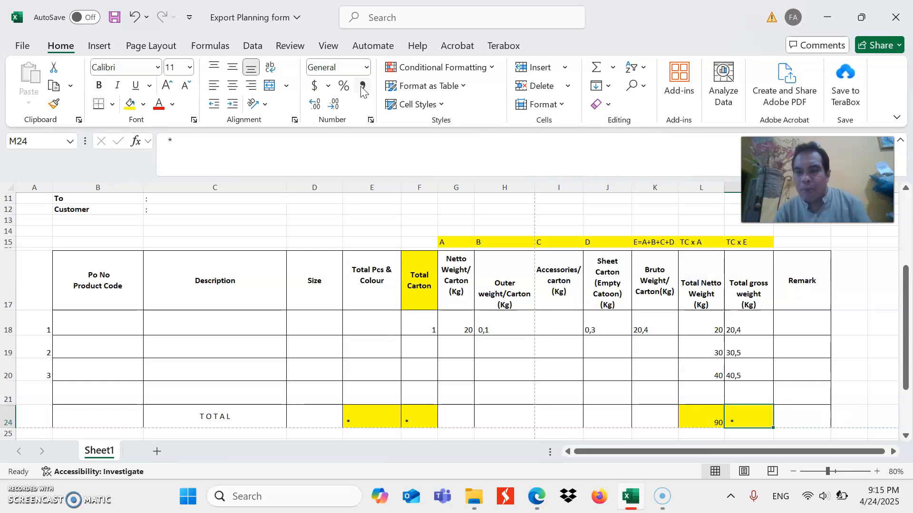
# Enter 91,4 as the Total gross weight in the TOTAL row
pyautogui.write('100.4')
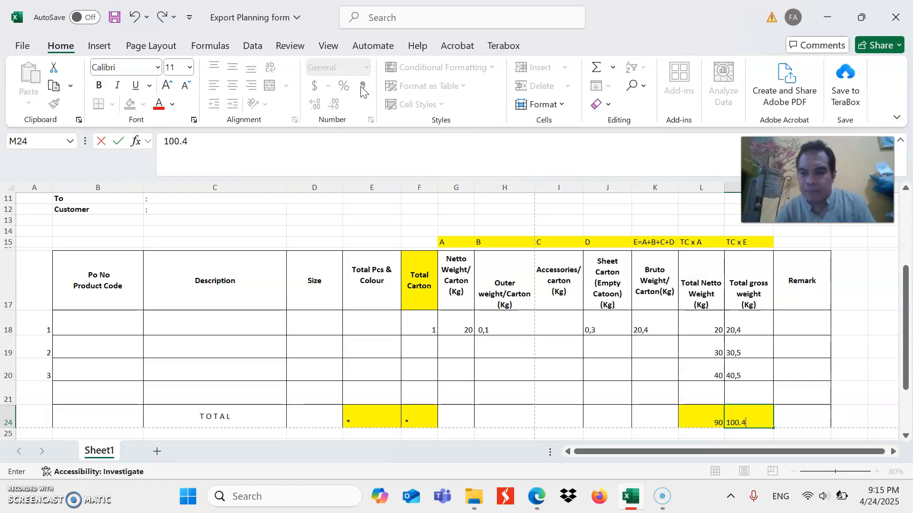
pyautogui.hotkey('ctrl', 'Return')
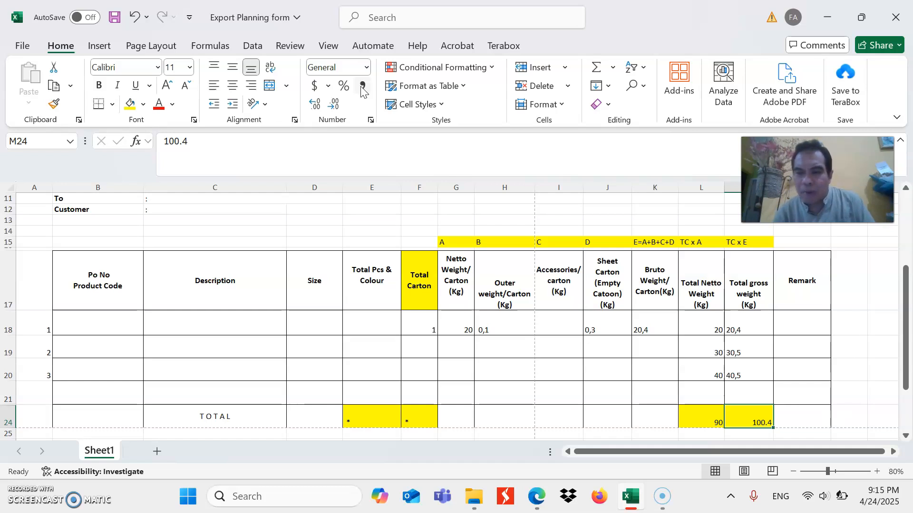
pyautogui.write('91,4')
pyautogui.press('Return')
pyautogui.press('Up')
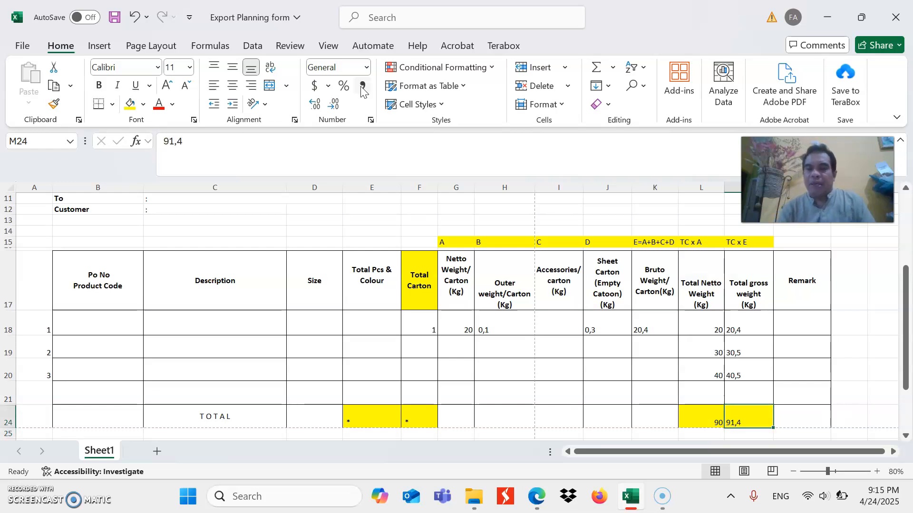
# Compare the TOTAL row's Total Netto Weight and Total gross weight cells
pyautogui.press('Left')
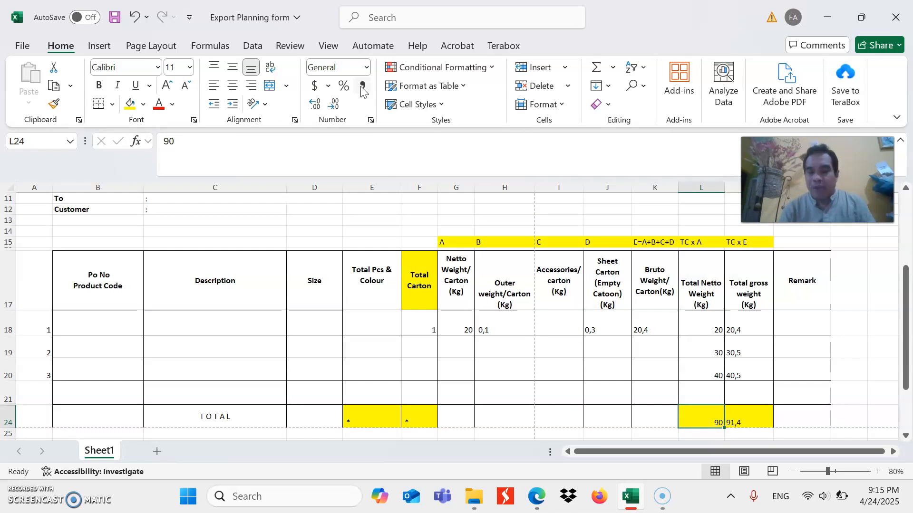
pyautogui.press('Down')
pyautogui.press('Down')
pyautogui.press('Up')
pyautogui.press('Right')
pyautogui.press('Up')
pyautogui.press('Left')
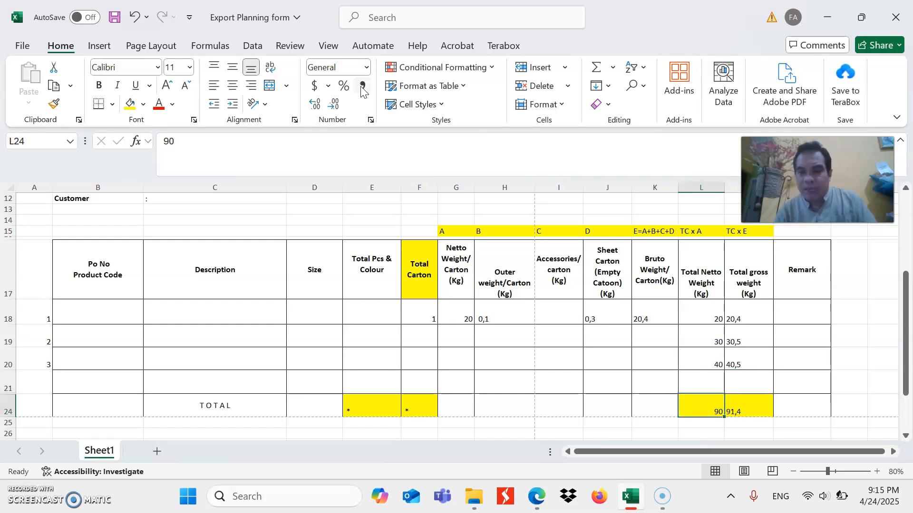
pyautogui.press('Right')
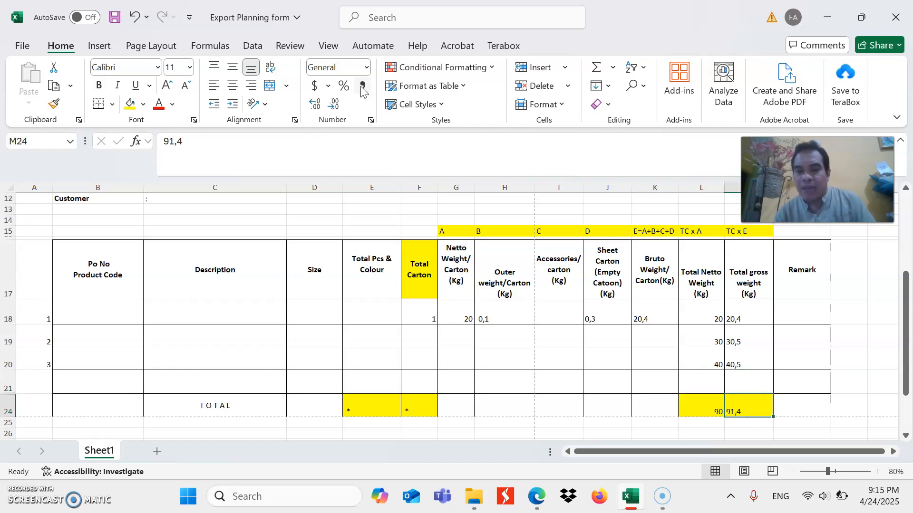
pyautogui.press('Left')
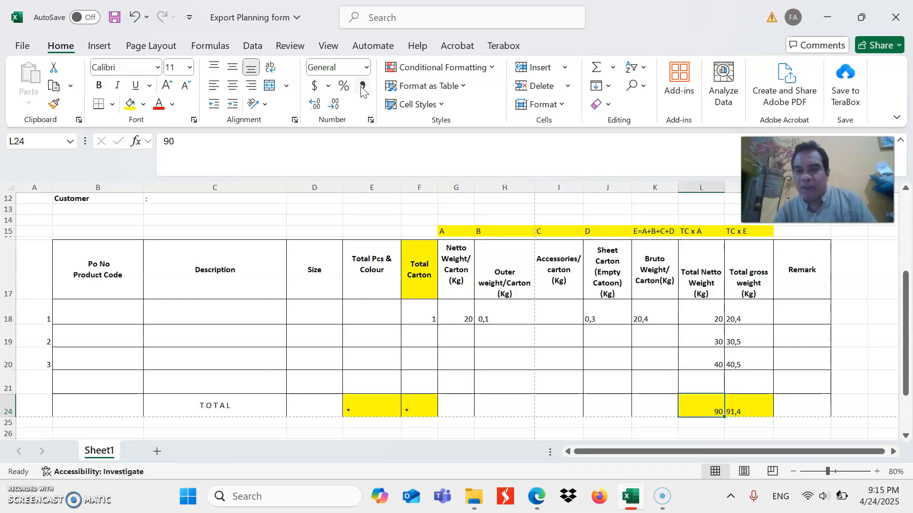
pyautogui.press('Right')
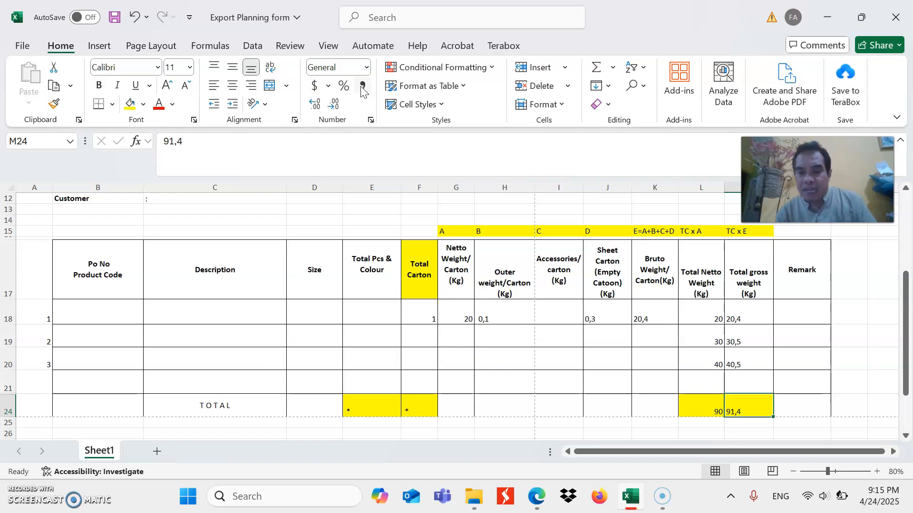
pyautogui.press('Left')
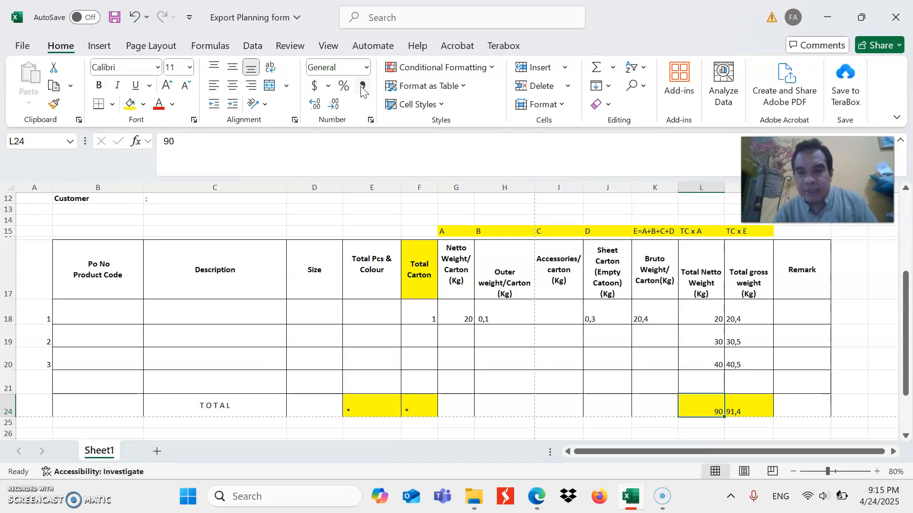
pyautogui.press('Right')
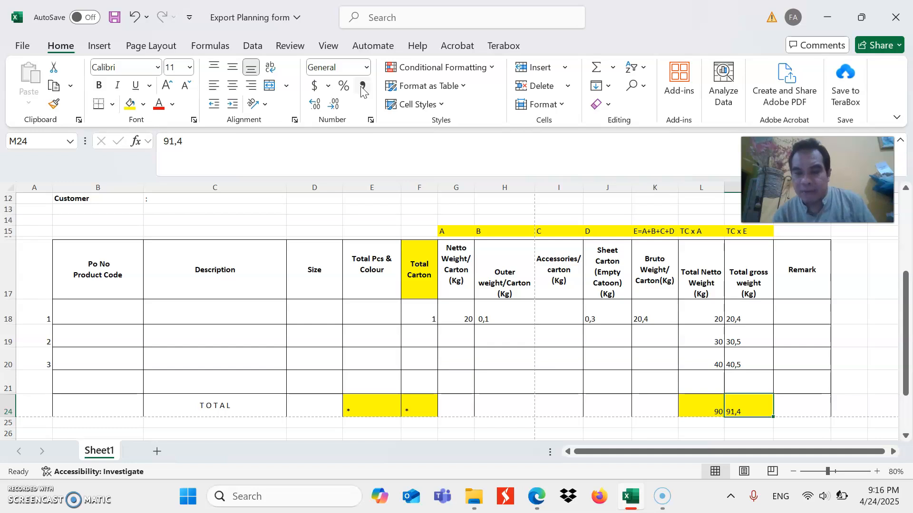
# Examine the sign-off area below the table, with its Malang date line and the bracketed signature space
pyautogui.press('Down')
pyautogui.press('Down')
pyautogui.press('Down')
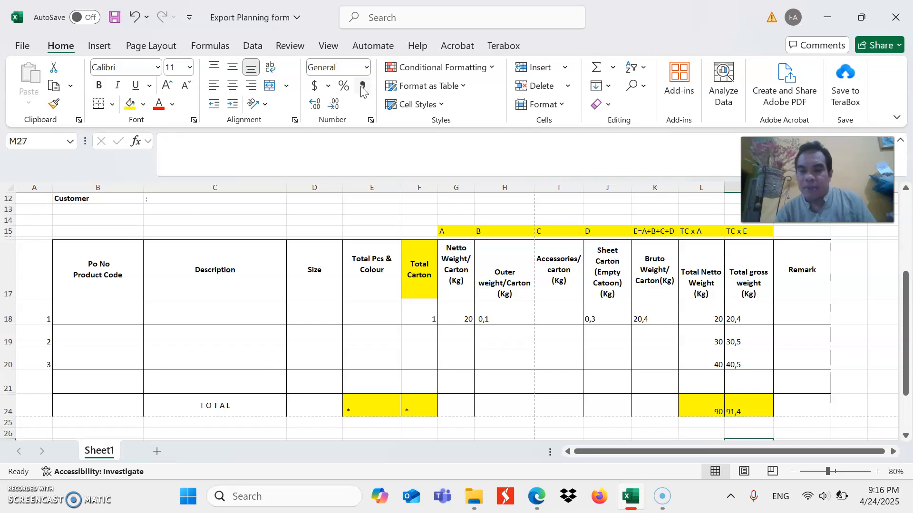
pyautogui.press('Down')
pyautogui.press('Down')
pyautogui.press('Down')
pyautogui.press('Down')
pyautogui.press('Up')
pyautogui.press('Up')
pyautogui.press('Up')
pyautogui.press('Left')
pyautogui.press('Up')
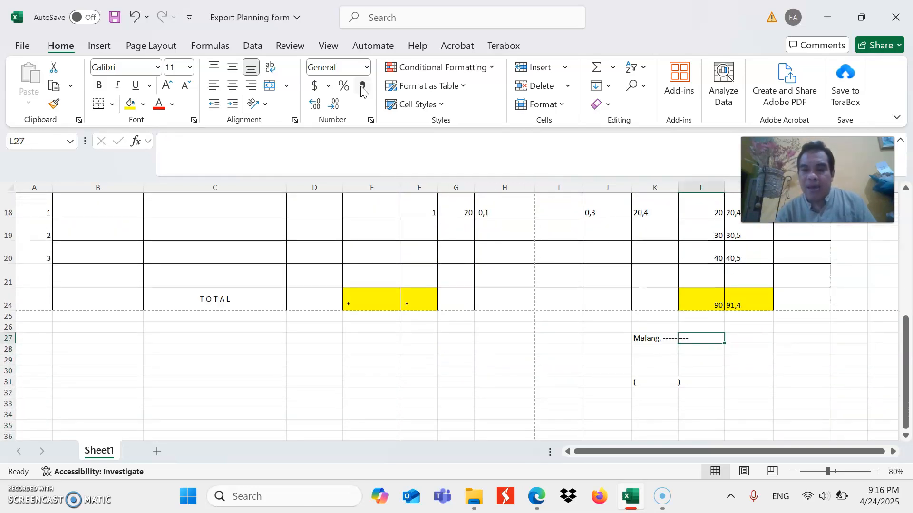
pyautogui.press('Left')
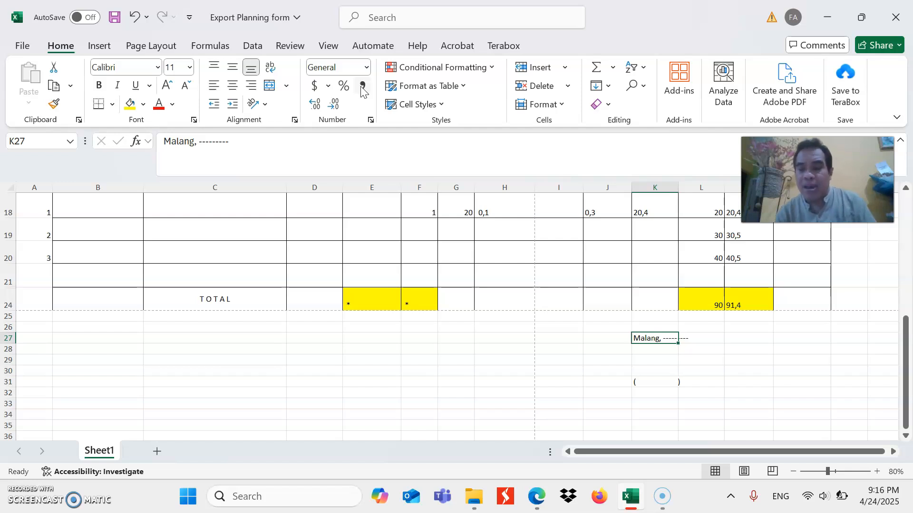
pyautogui.press('Right')
pyautogui.press('Down')
pyautogui.press('Down')
pyautogui.press('Down')
pyautogui.press('Down')
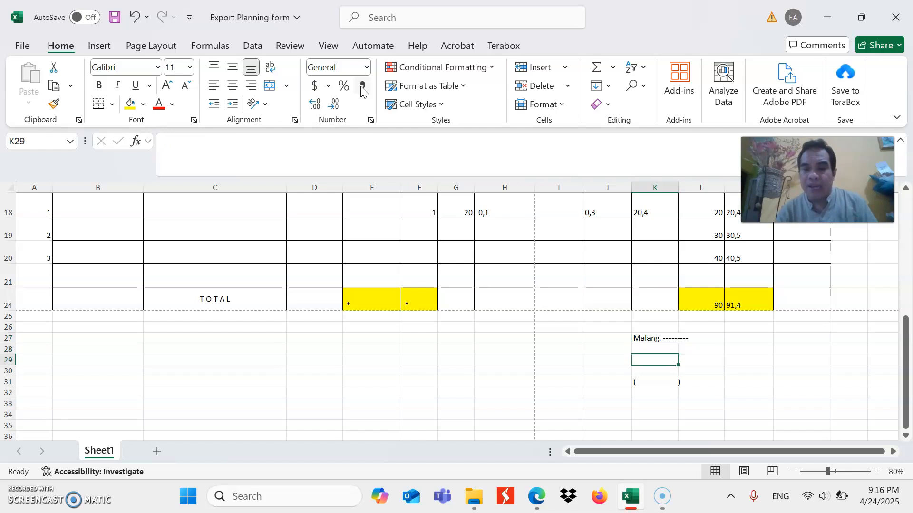
pyautogui.press('Up')
# Review the form from the No, Date, To and Customer fields down to the signature space and the TOTAL row's netto weight
pyautogui.press('Up')
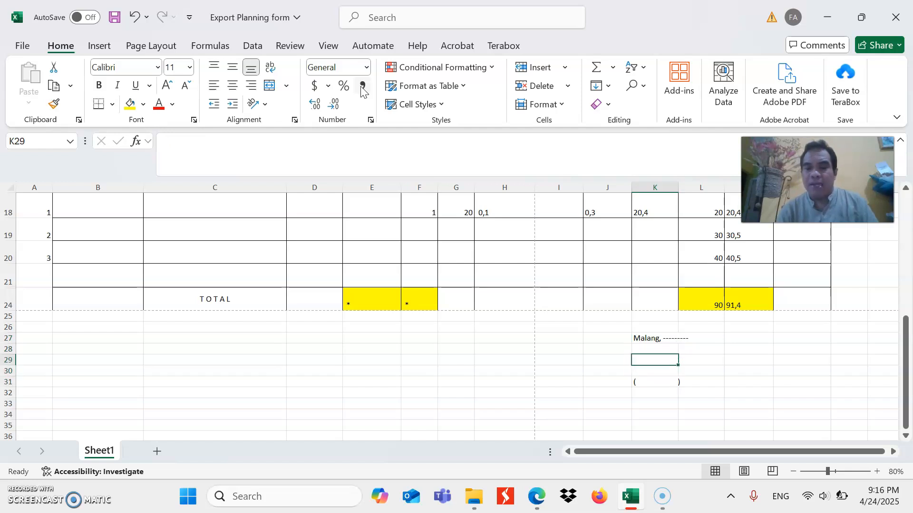
pyautogui.press('Up')
pyautogui.press('Up')
pyautogui.press('Up')
pyautogui.press('Up')
pyautogui.press('Up')
pyautogui.press('Up')
pyautogui.press('Up')
pyautogui.press('Up')
pyautogui.press('Up')
pyautogui.press('Up')
pyautogui.press('Up')
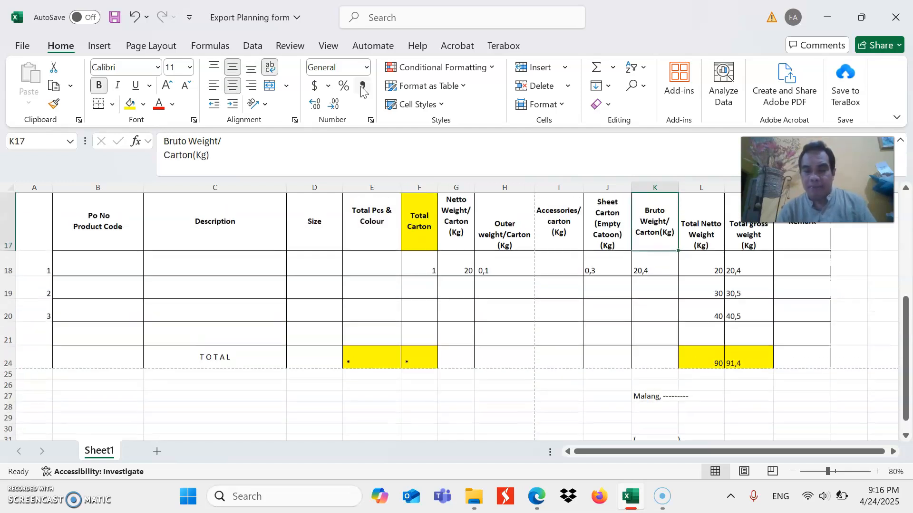
pyautogui.press('Up')
pyautogui.press('Up')
pyautogui.press('Up')
pyautogui.press('Up')
pyautogui.press('Up')
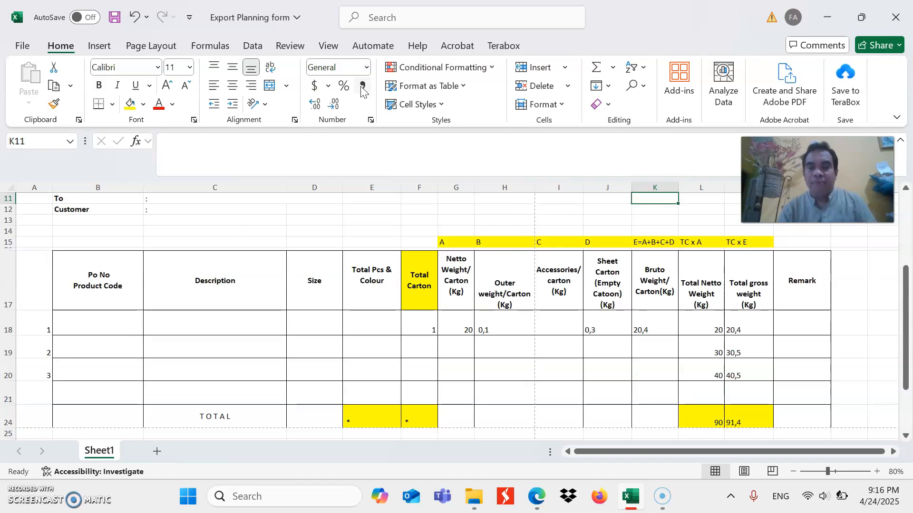
pyautogui.press('Up')
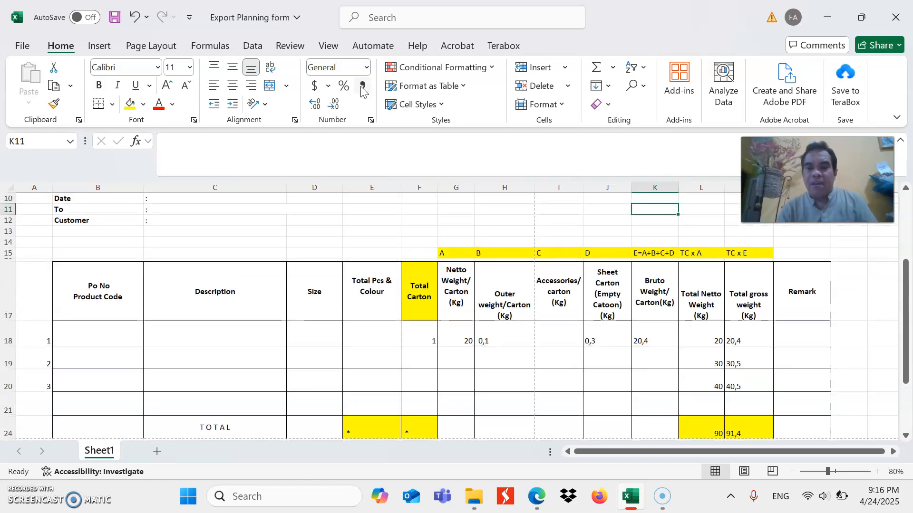
pyautogui.press('Up')
pyautogui.press('Up')
pyautogui.press('Down')
pyautogui.press('Down')
pyautogui.press('Down')
pyautogui.press('Down')
pyautogui.press('Down')
pyautogui.press('Down')
pyautogui.press('Down')
pyautogui.press('Down')
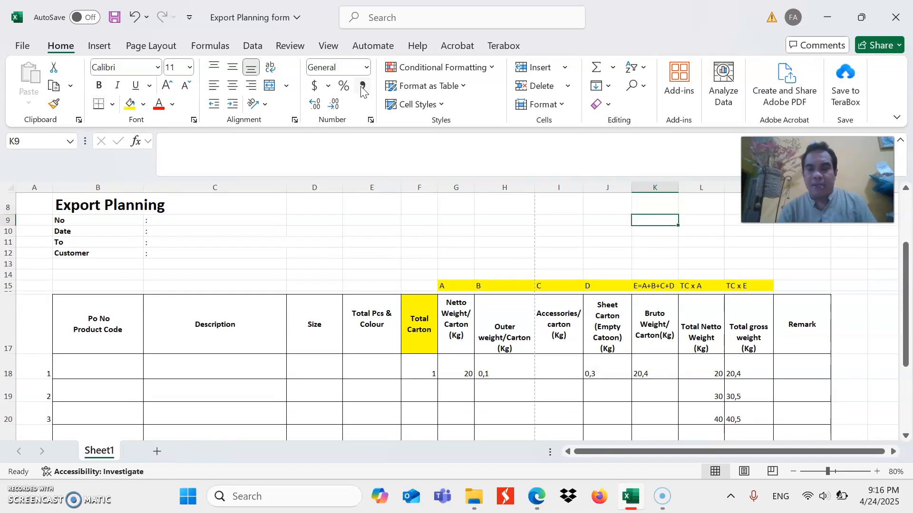
pyautogui.press('Down')
pyautogui.press('Down')
pyautogui.press('Down')
pyautogui.press('Down')
pyautogui.press('Down')
pyautogui.press('Down')
pyautogui.press('Down')
pyautogui.press('Down')
pyautogui.press('Down')
pyautogui.press('Down')
pyautogui.press('Down')
pyautogui.press('Down')
pyautogui.press('Down')
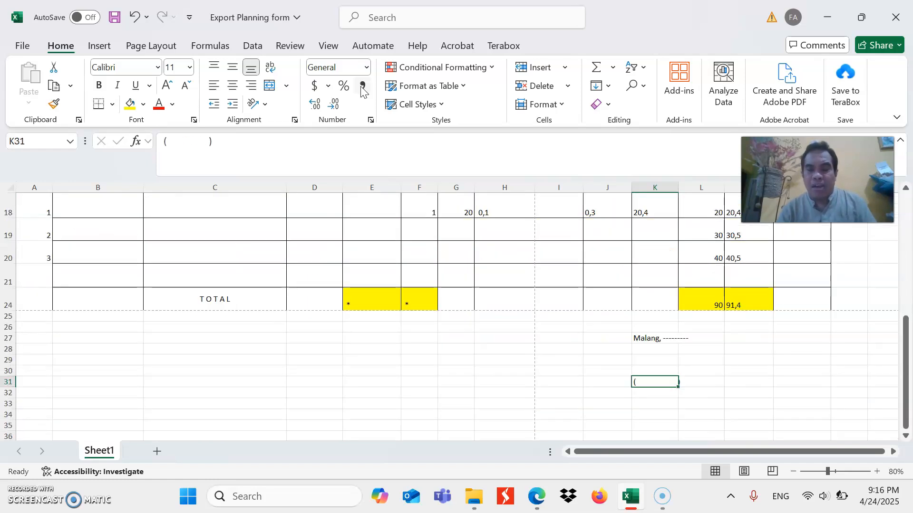
pyautogui.press('Up')
pyautogui.press('Up')
pyautogui.press('Up')
pyautogui.press('Up')
pyautogui.press('Up')
pyautogui.press('Up')
pyautogui.press('Up')
pyautogui.press('Up')
pyautogui.press('Up')
pyautogui.press('Up')
pyautogui.press('Up')
pyautogui.press('Up')
pyautogui.press('Up')
pyautogui.press('Up')
pyautogui.press('Up')
pyautogui.press('Up')
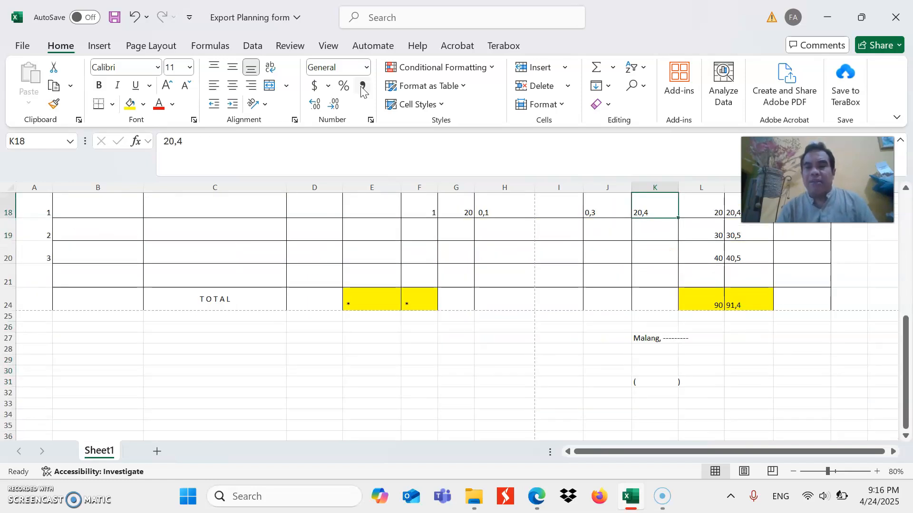
pyautogui.press('Down')
pyautogui.press('Down')
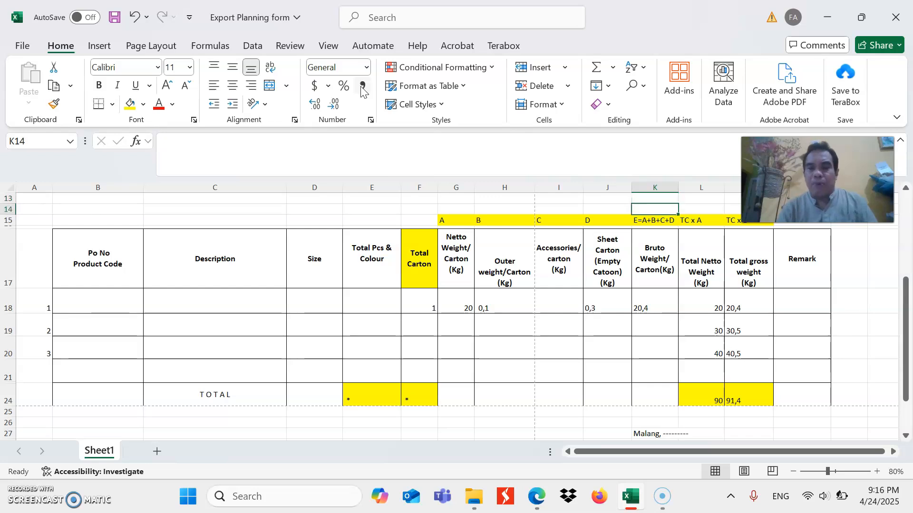
pyautogui.press('Right')
pyautogui.press('Down')
pyautogui.press('Down')
pyautogui.press('Down')
pyautogui.press('Down')
pyautogui.press('Down')
pyautogui.press('Down')
pyautogui.press('Down')
pyautogui.press('Up')
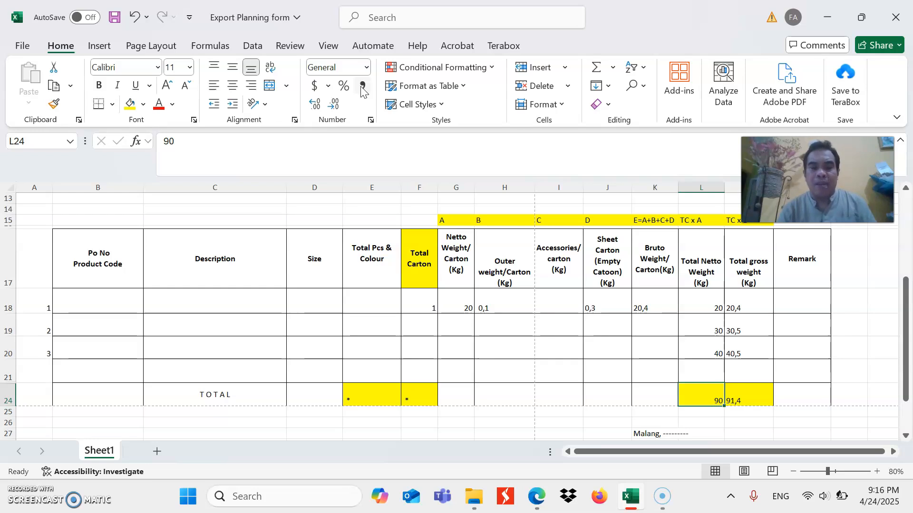
# Look over the complete Export Planning form, from the company heading through the item table to the Malang date line
pyautogui.press('Up')
pyautogui.press('Up')
pyautogui.press('Up')
pyautogui.press('Up')
pyautogui.press('Up')
pyautogui.press('Up')
pyautogui.press('Up')
pyautogui.press('Up')
pyautogui.press('Up')
pyautogui.press('Up')
pyautogui.press('Up')
pyautogui.press('Up')
pyautogui.press('Up')
pyautogui.press('Up')
pyautogui.press('Up')
pyautogui.press('Up')
pyautogui.press('Up')
pyautogui.press('Up')
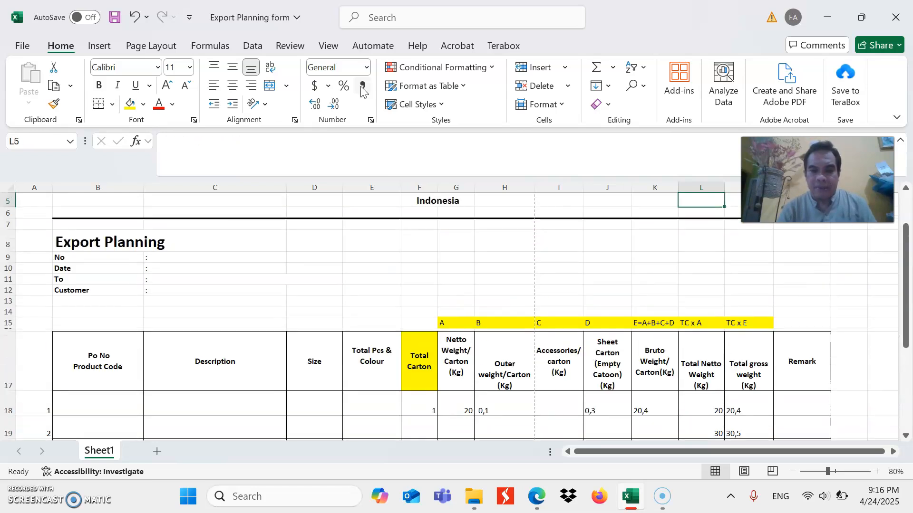
pyautogui.press('Up')
pyautogui.press('Up')
pyautogui.press('Up')
pyautogui.press('Down')
pyautogui.press('Down')
pyautogui.press('Down')
pyautogui.press('Down')
pyautogui.press('Down')
pyautogui.press('Down')
pyautogui.press('Down')
pyautogui.press('Down')
pyautogui.press('Down')
pyautogui.press('Down')
pyautogui.press('Down')
pyautogui.press('Down')
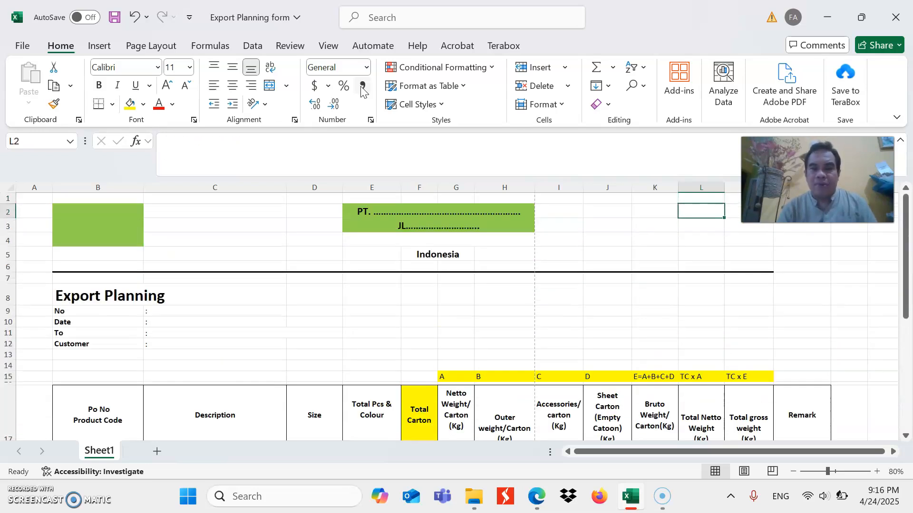
pyautogui.press('Down')
pyautogui.press('Down')
pyautogui.press('Down')
pyautogui.press('Down')
pyautogui.press('Down')
pyautogui.press('Down')
pyautogui.press('Down')
pyautogui.press('Down')
pyautogui.press('Down')
pyautogui.press('Down')
pyautogui.press('Down')
pyautogui.press('Down')
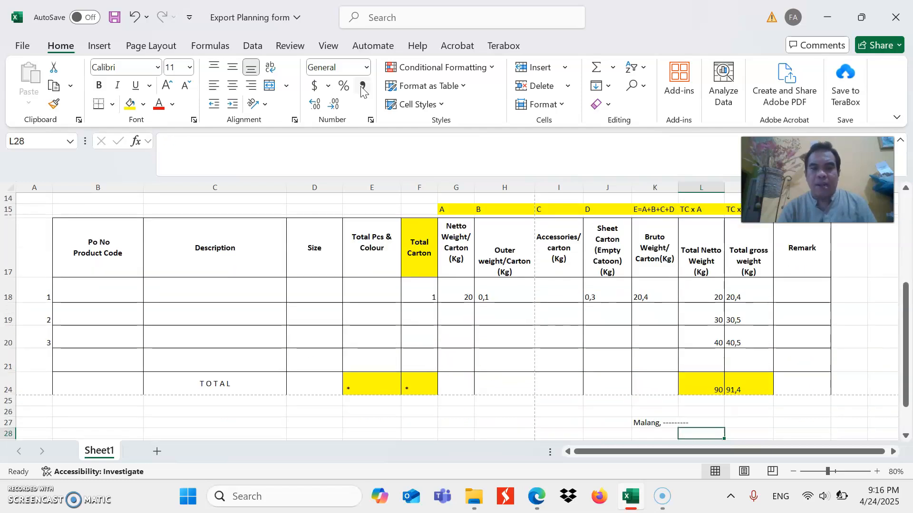
pyautogui.press('Down')
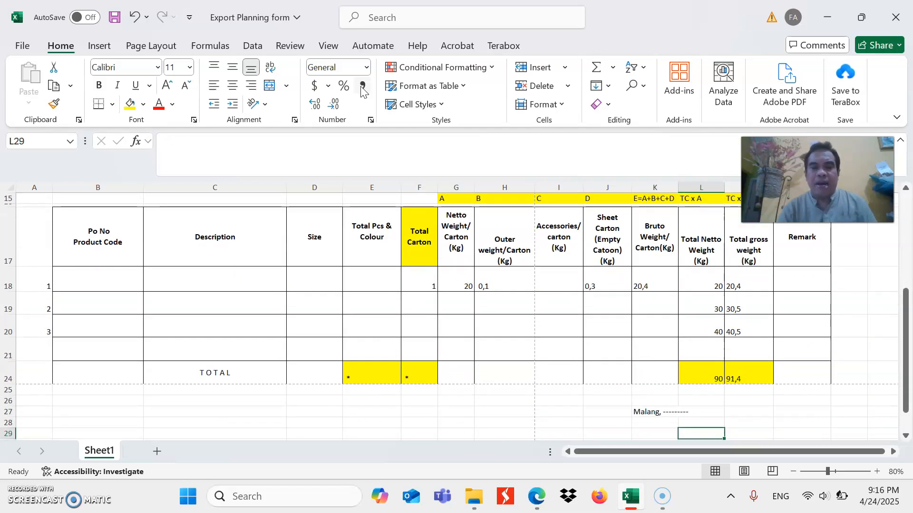
pyautogui.press('Up')
pyautogui.press('Up')
pyautogui.press('Up')
pyautogui.press('Up')
pyautogui.press('Up')
pyautogui.press('Up')
pyautogui.press('Up')
pyautogui.press('Up')
pyautogui.press('Up')
pyautogui.press('Up')
pyautogui.press('Up')
pyautogui.press('Up')
pyautogui.press('Up')
pyautogui.press('Up')
pyautogui.press('Up')
pyautogui.press('Up')
pyautogui.press('Up')
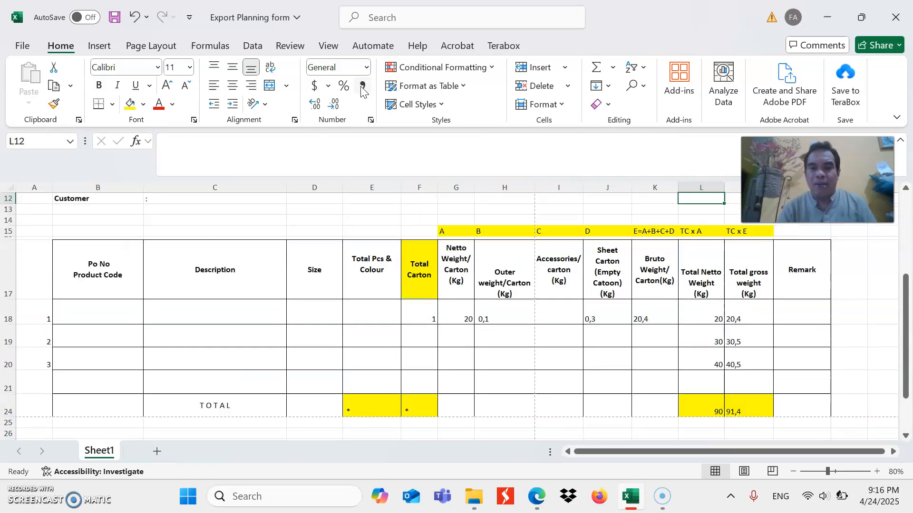
pyautogui.press('Up')
pyautogui.press('Up')
pyautogui.press('Up')
pyautogui.press('Up')
pyautogui.press('Up')
pyautogui.press('Up')
pyautogui.press('Up')
pyautogui.press('Up')
pyautogui.press('Up')
pyautogui.press('Up')
pyautogui.press('Up')
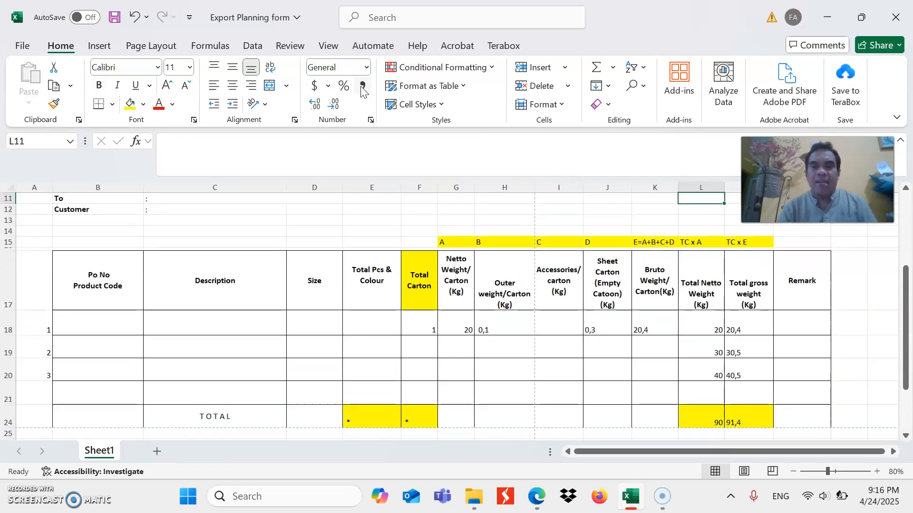
pyautogui.press('Down')
pyautogui.press('Down')
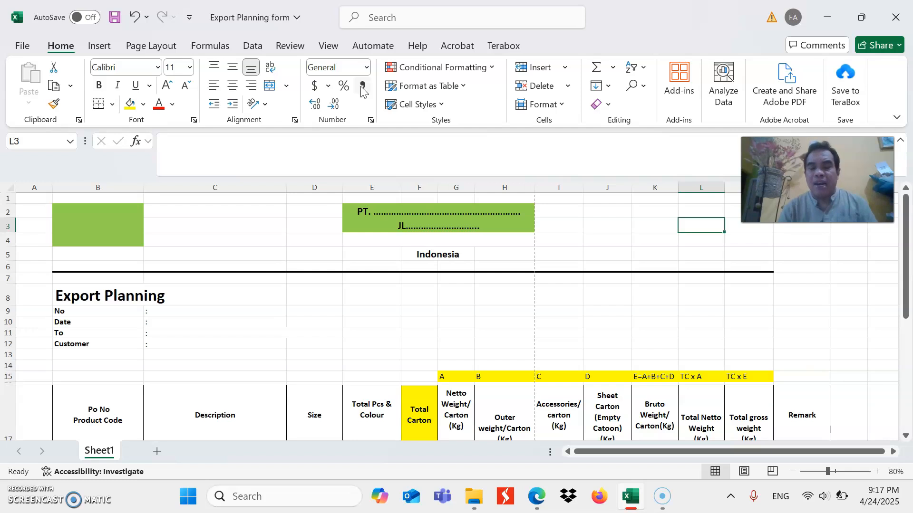
pyautogui.press('Down')
pyautogui.press('Down')
pyautogui.press('Down')
pyautogui.press('Down')
pyautogui.press('Down')
pyautogui.press('Down')
pyautogui.press('Down')
pyautogui.press('Down')
pyautogui.press('Down')
pyautogui.press('Down')
pyautogui.press('Down')
pyautogui.press('Down')
pyautogui.press('Down')
pyautogui.press('Down')
pyautogui.press('Down')
pyautogui.press('Down')
pyautogui.press('Down')
pyautogui.press('Down')
pyautogui.press('Down')
pyautogui.press('Down')
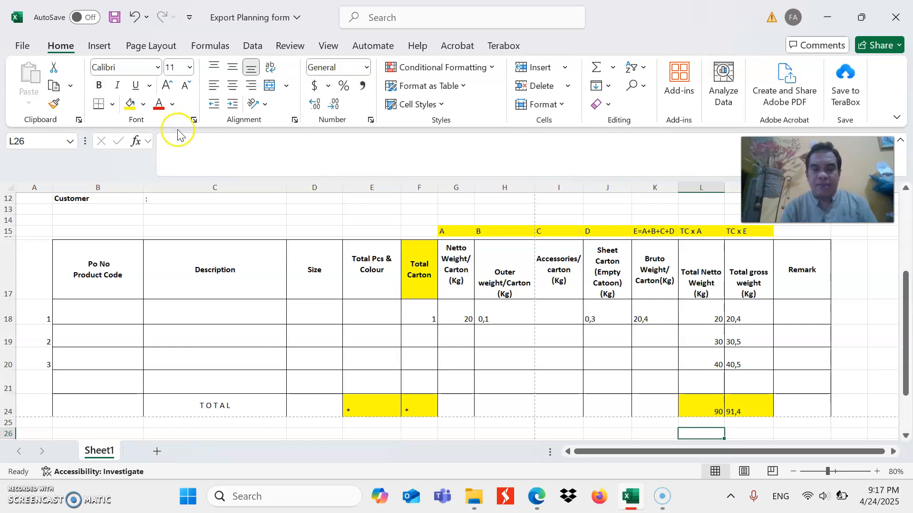
pyautogui.press('Down')
pyautogui.press('Down')
pyautogui.press('Up')
pyautogui.press('Up')
pyautogui.press('Up')
pyautogui.press('Up')
pyautogui.press('Up')
pyautogui.press('Up')
pyautogui.press('Up')
pyautogui.press('Up')
pyautogui.press('Up')
pyautogui.press('Up')
pyautogui.press('Up')
pyautogui.press('Up')
pyautogui.press('Up')
pyautogui.press('Up')
pyautogui.press('Up')
pyautogui.press('Up')
pyautogui.press('Up')
pyautogui.press('Up')
pyautogui.press('Up')
pyautogui.press('Up')
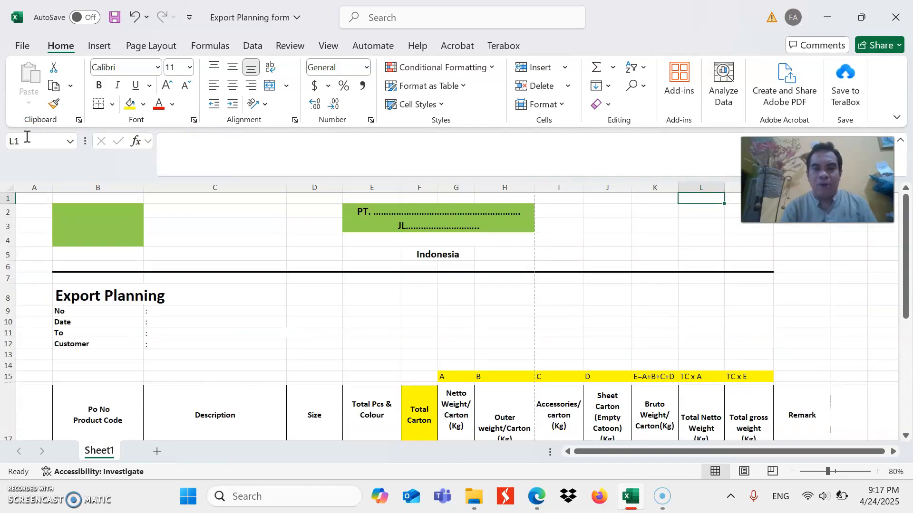